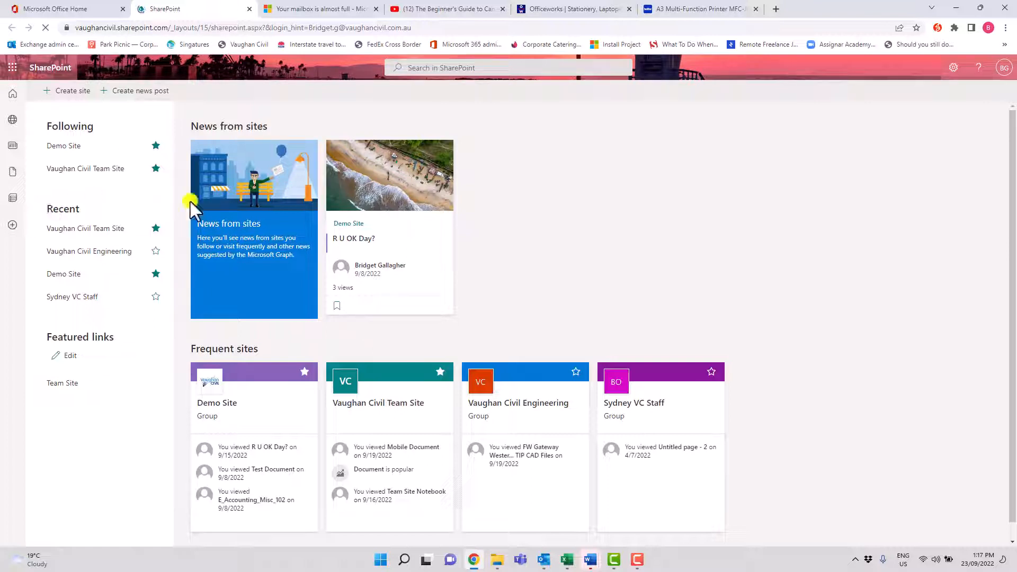
Open the Vaughan Civil Team Site and examine its new-item options and the news, activity and documents on its home page
click(12, 94)
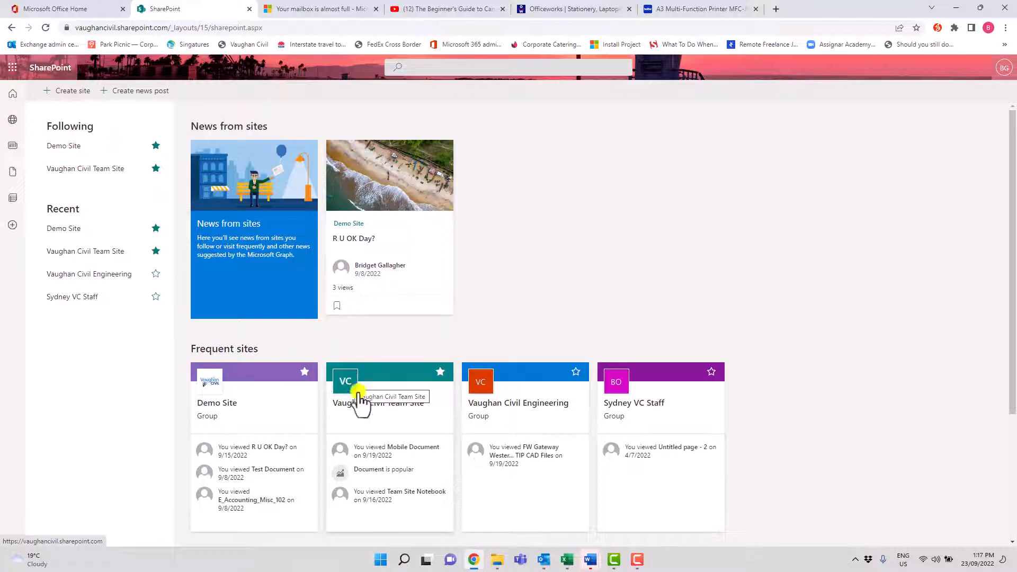
click(397, 429)
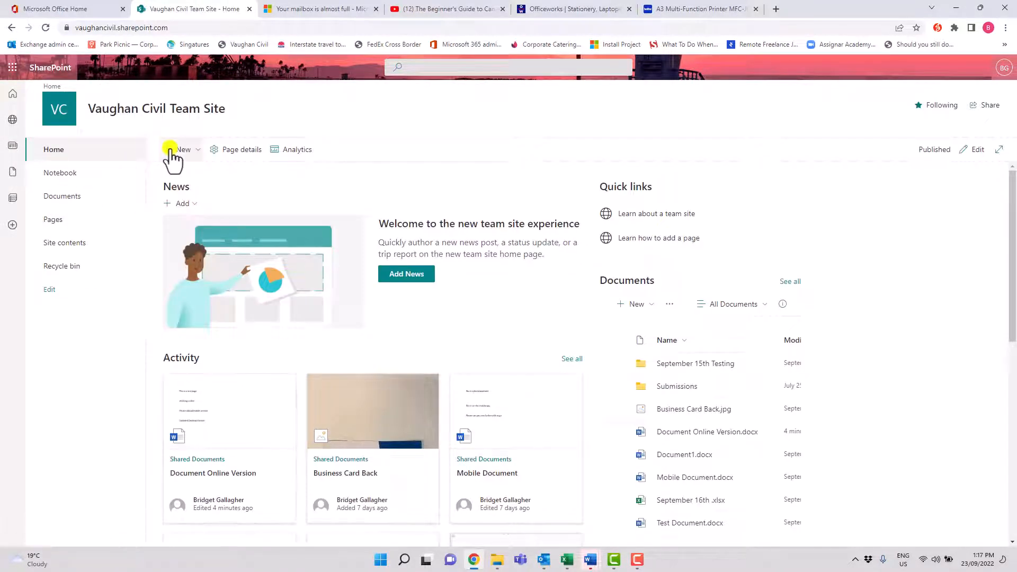
click(171, 149)
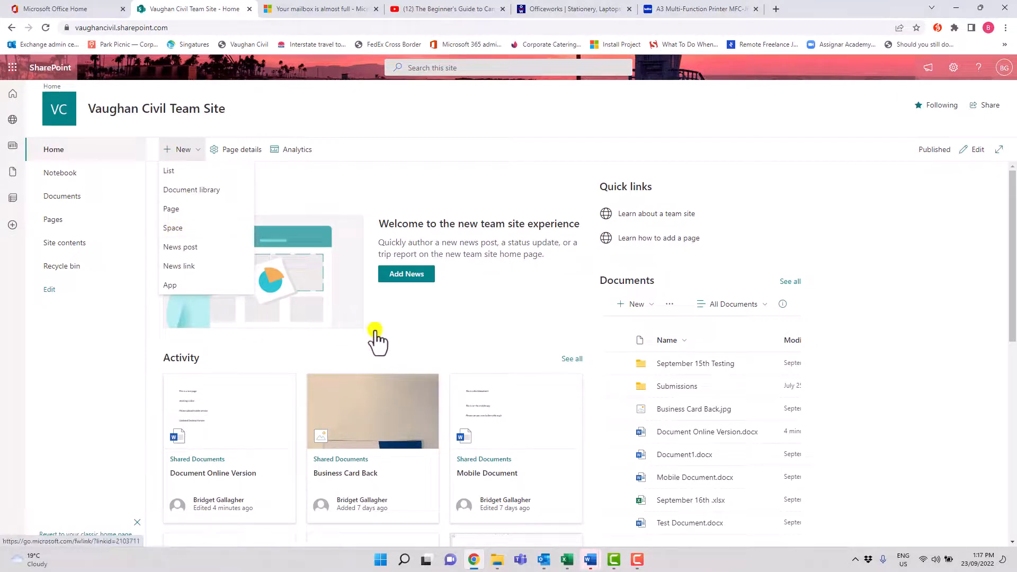
click(422, 332)
scroll(422, 333, down, 3)
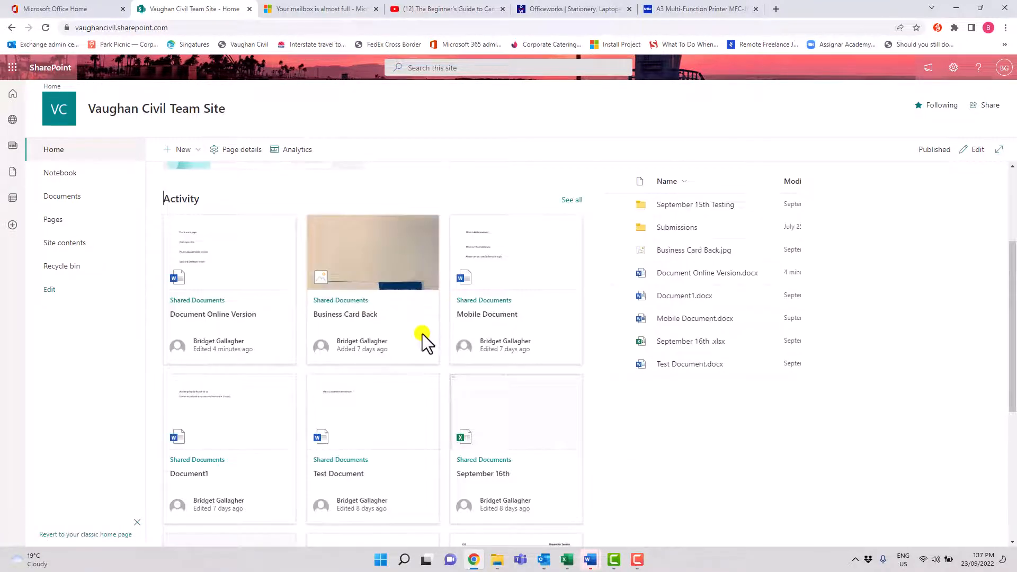
scroll(422, 339, down, 3)
scroll(424, 344, down, 3)
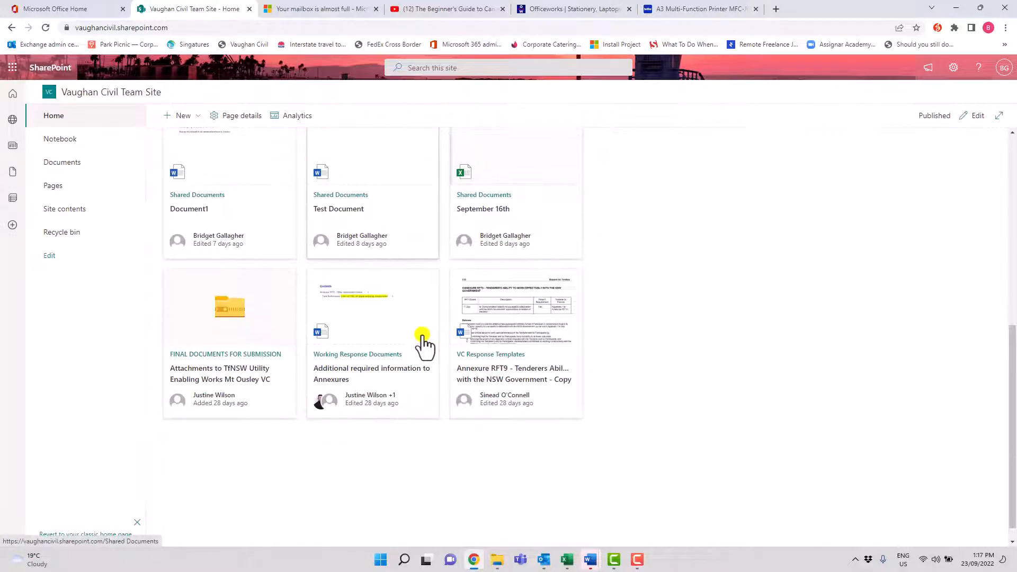
scroll(422, 339, up, 8)
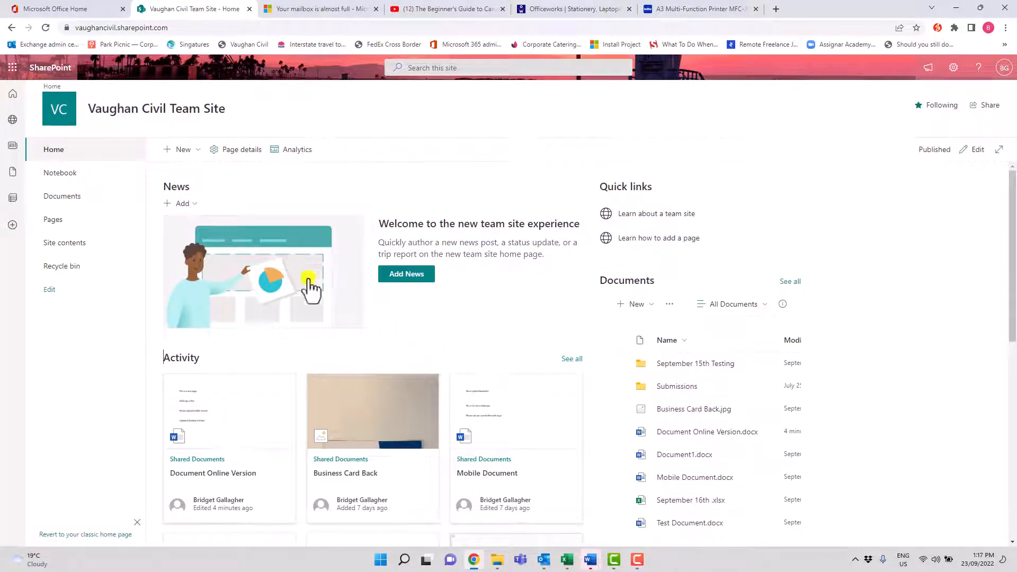
Search the team site for "docum", and dismiss the suggestions without opening a file
click(424, 69)
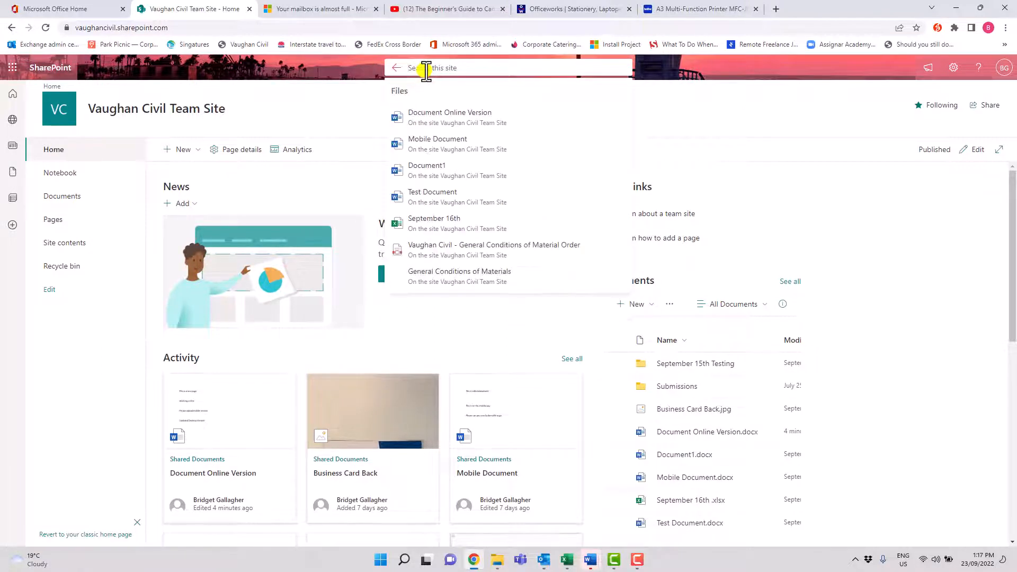
text(docum)
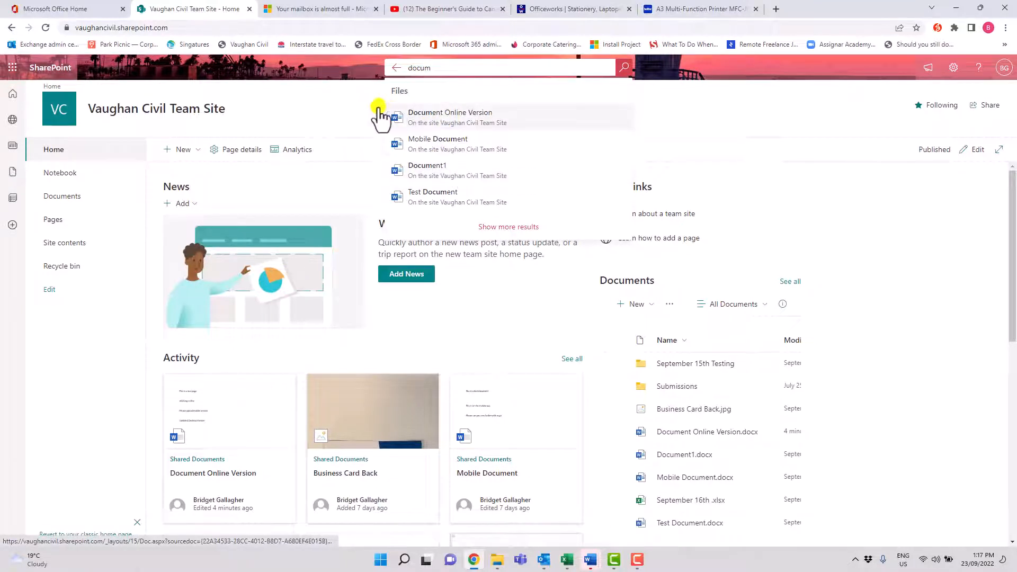
click(357, 108)
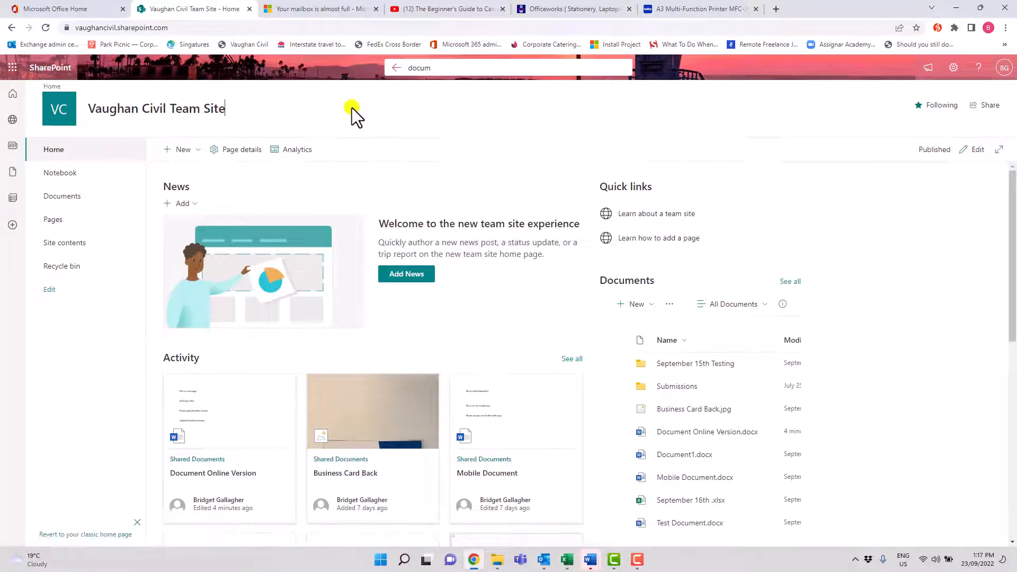
Open the site's Documents library, check the new-item options, and upload the Business Card Front image from the Pictures folder
click(62, 197)
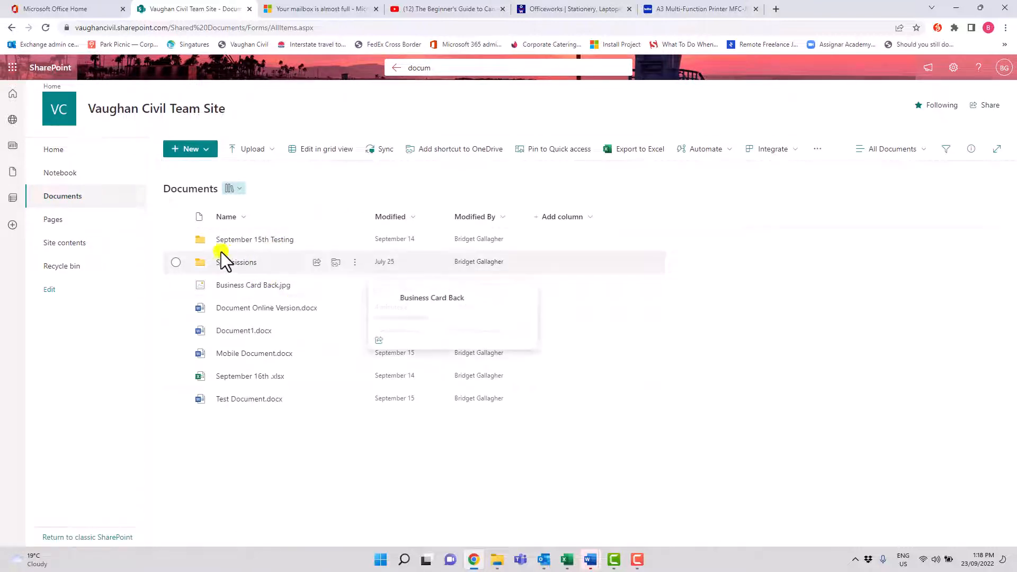
click(209, 151)
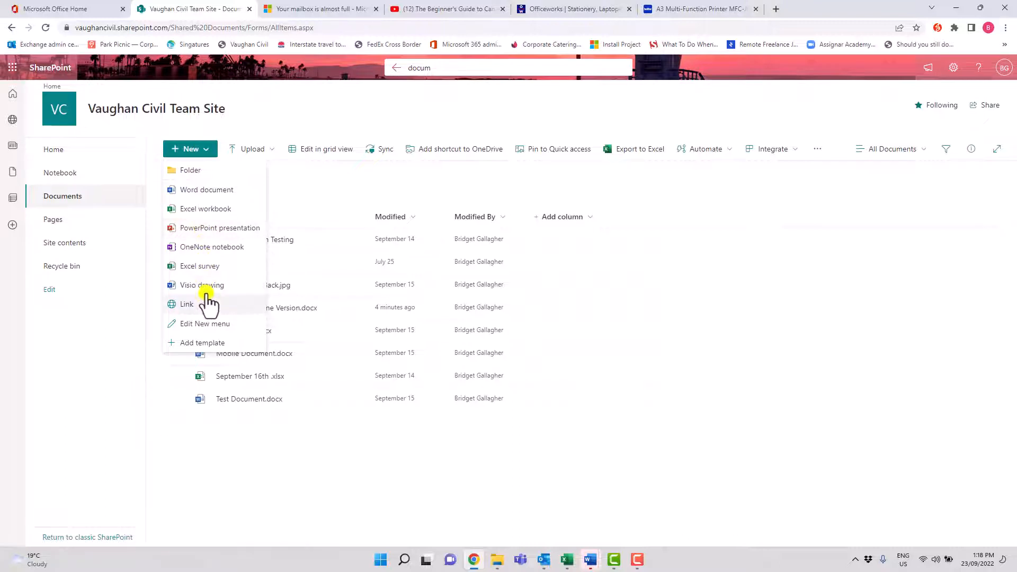
click(271, 154)
click(253, 170)
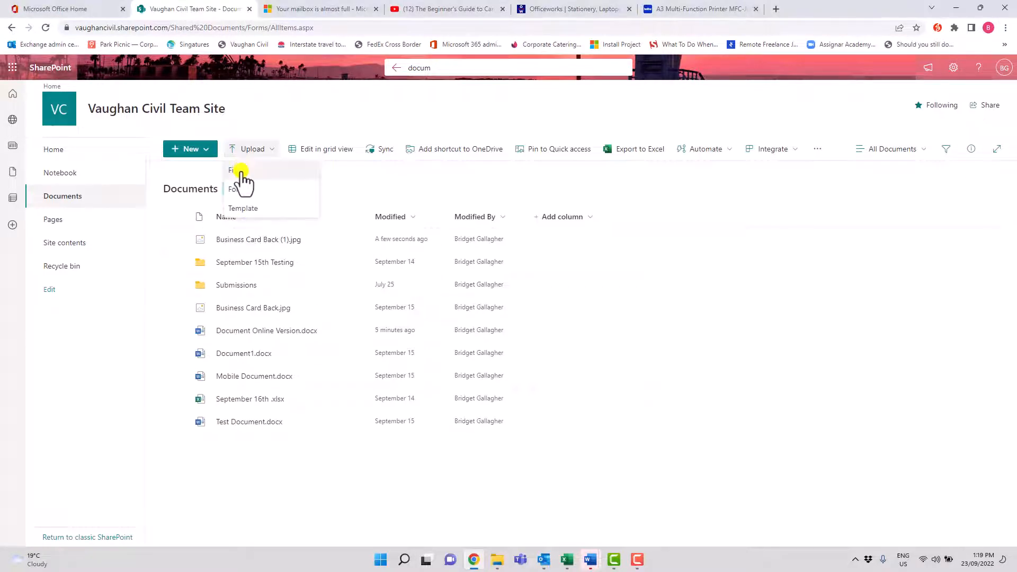
click(205, 301)
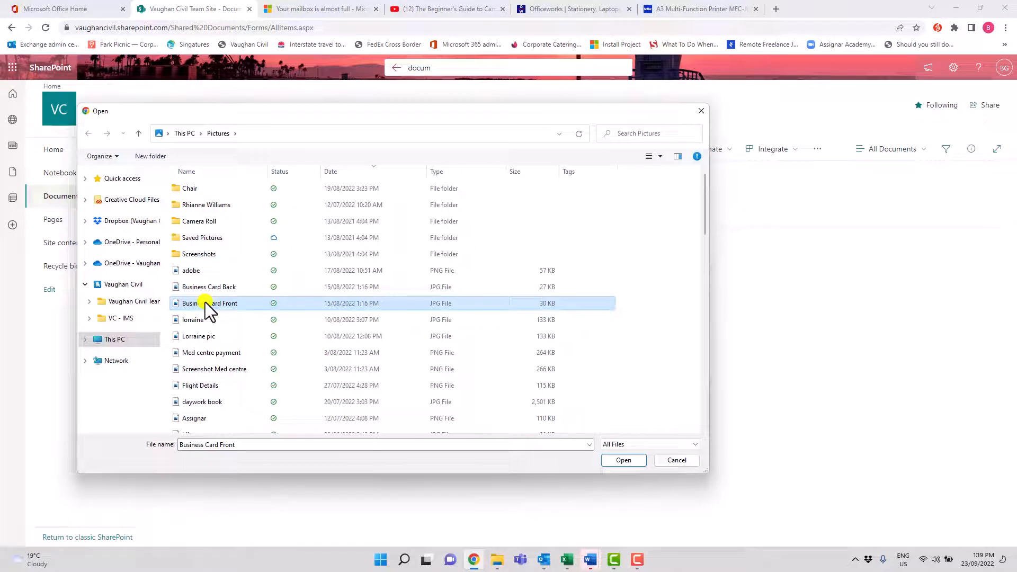
right_click(205, 302)
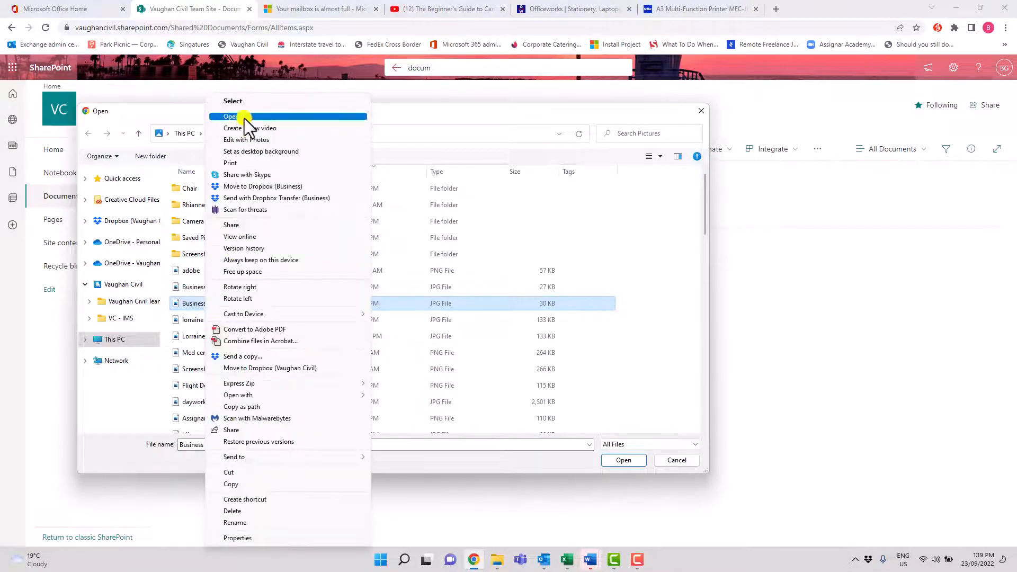
click(243, 101)
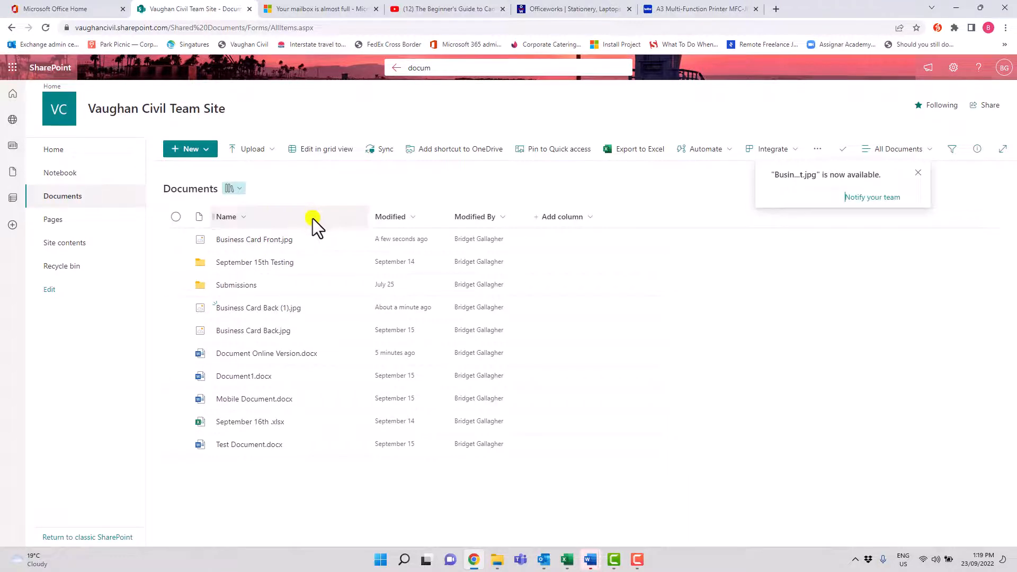
Notify a colleague that the uploaded Business Card Front.jpg is available
click(869, 197)
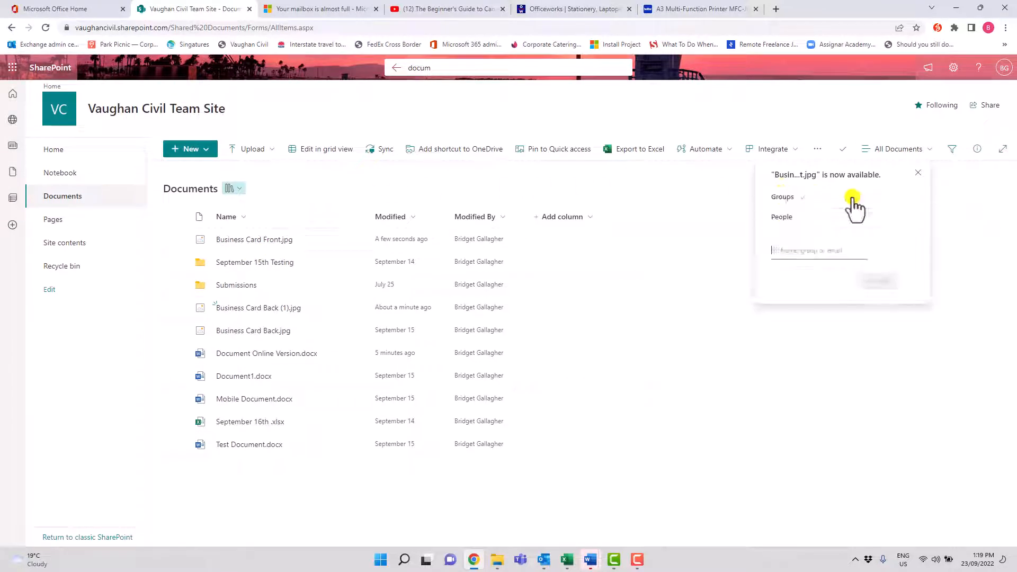
click(801, 252)
text(ma)
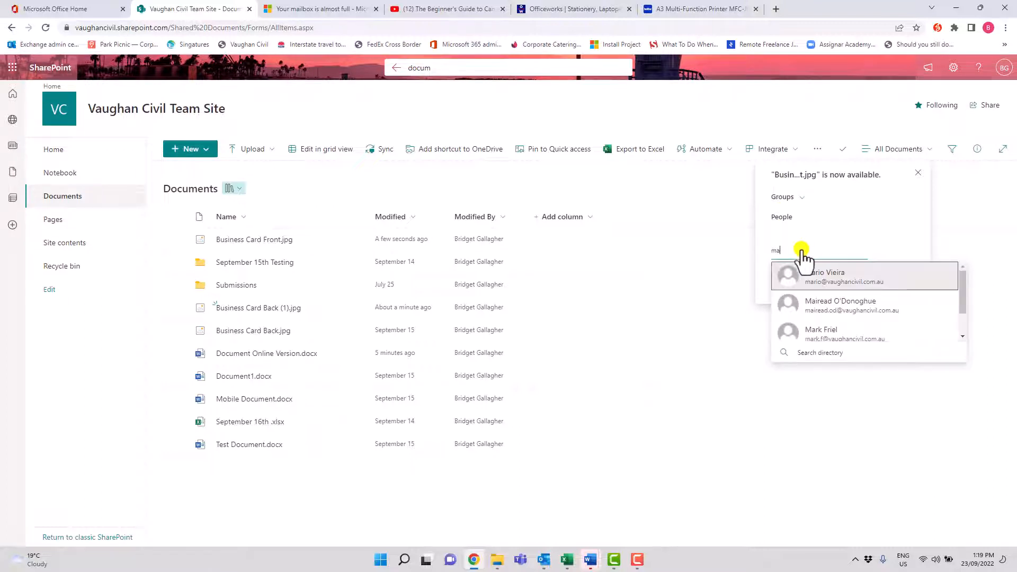
click(817, 301)
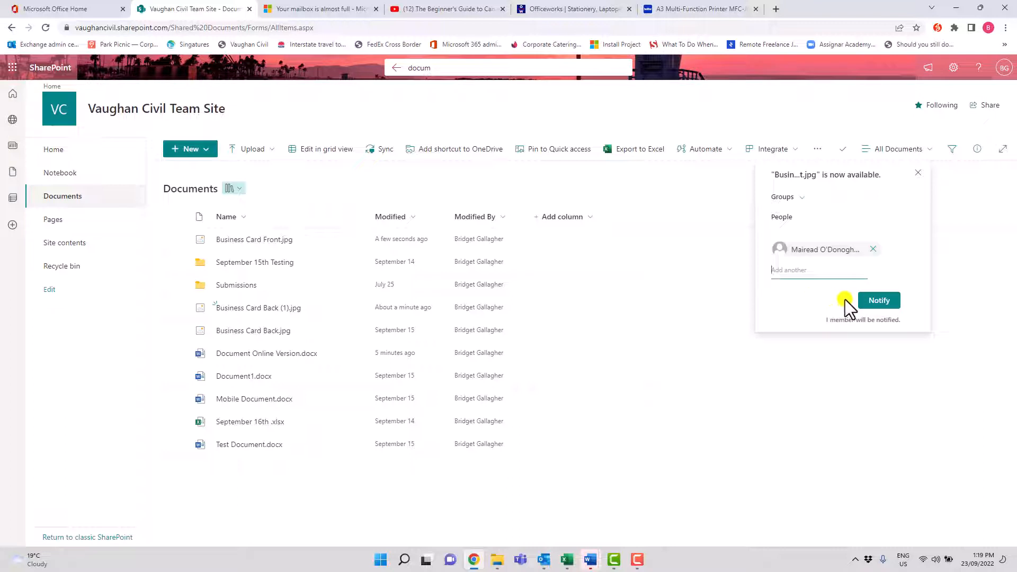
click(878, 301)
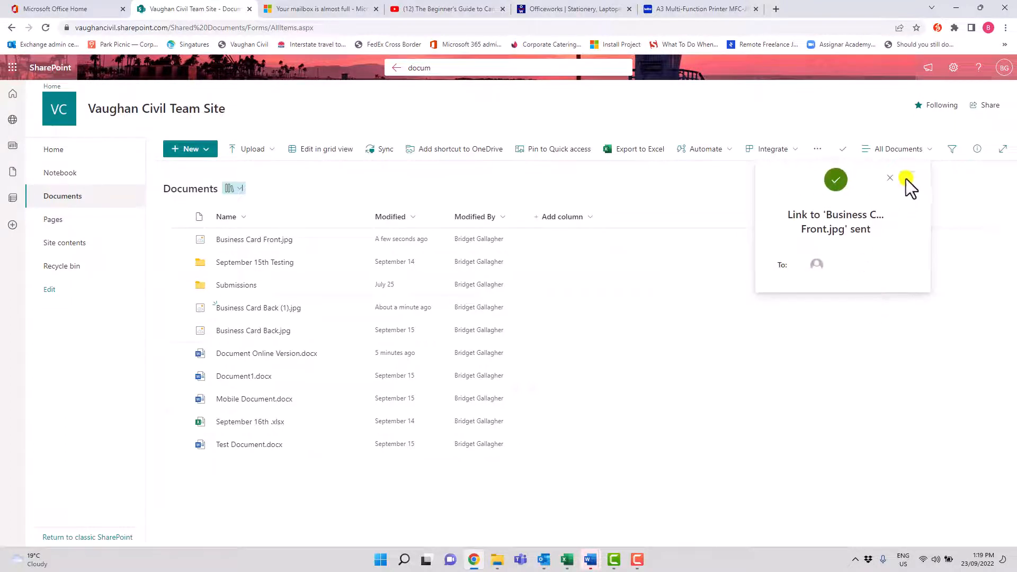
Select Business Card Front.jpg and view its Send link and Copy link options without sharing it
click(176, 241)
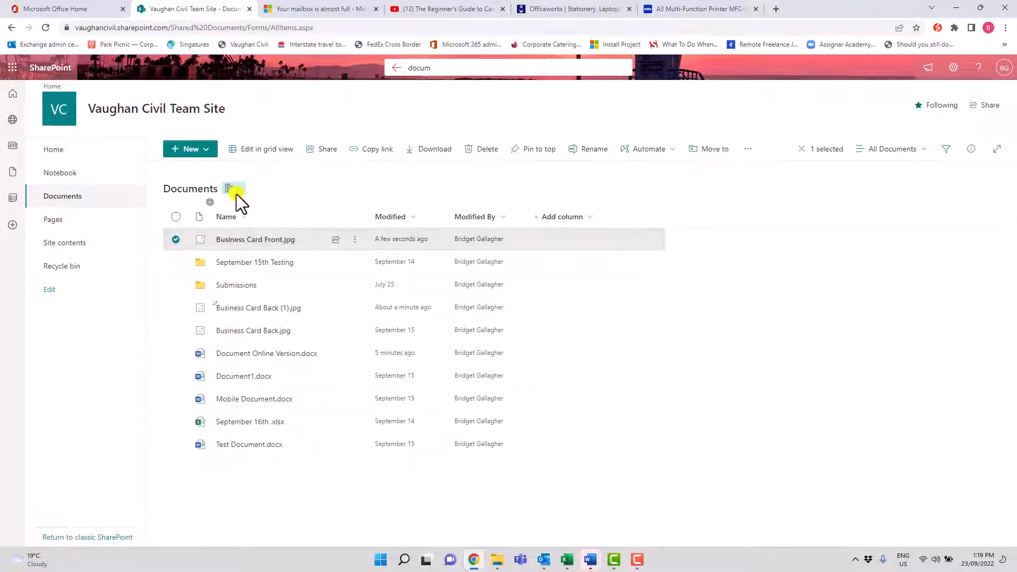
click(326, 151)
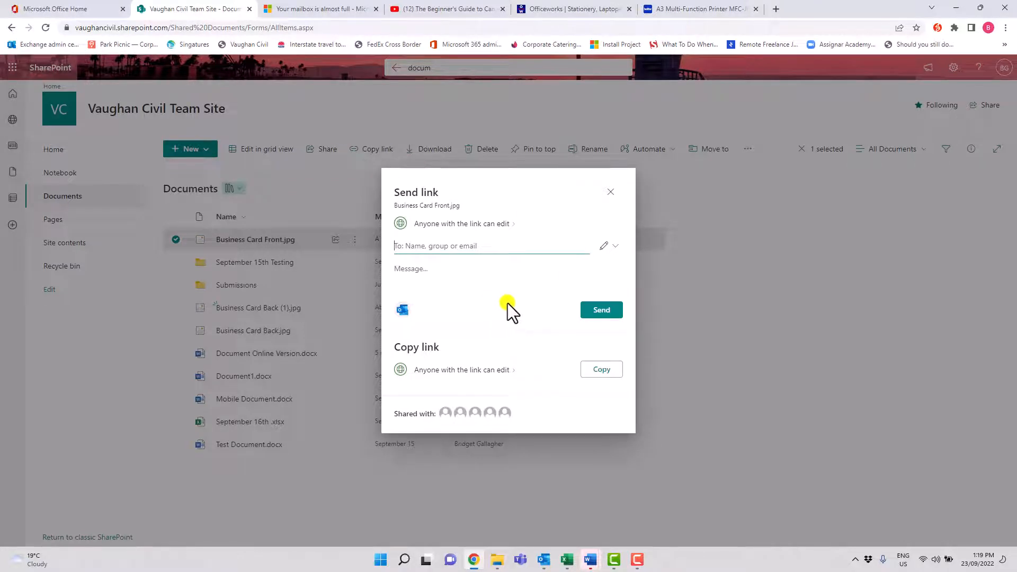
click(614, 193)
click(369, 153)
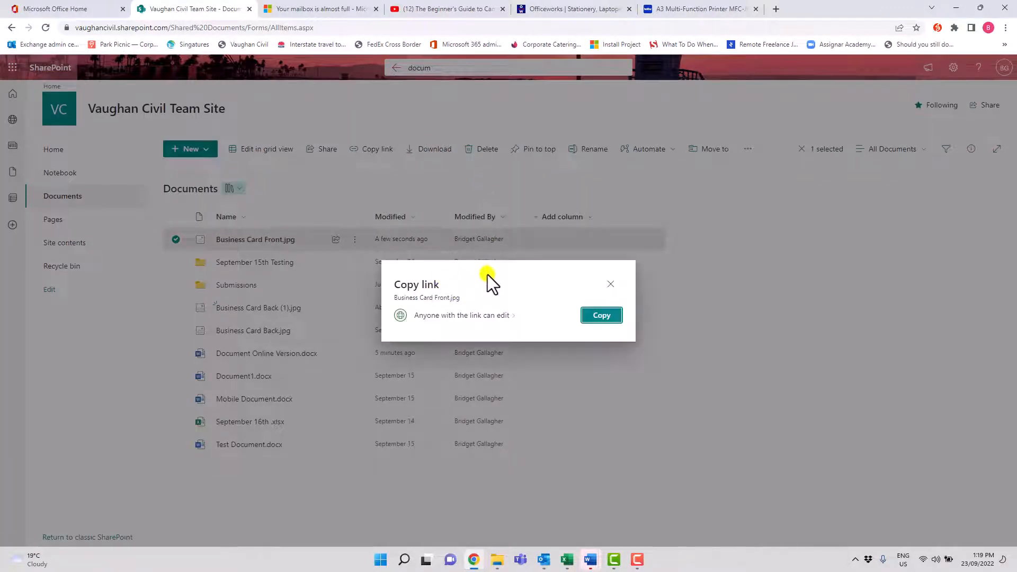
click(609, 285)
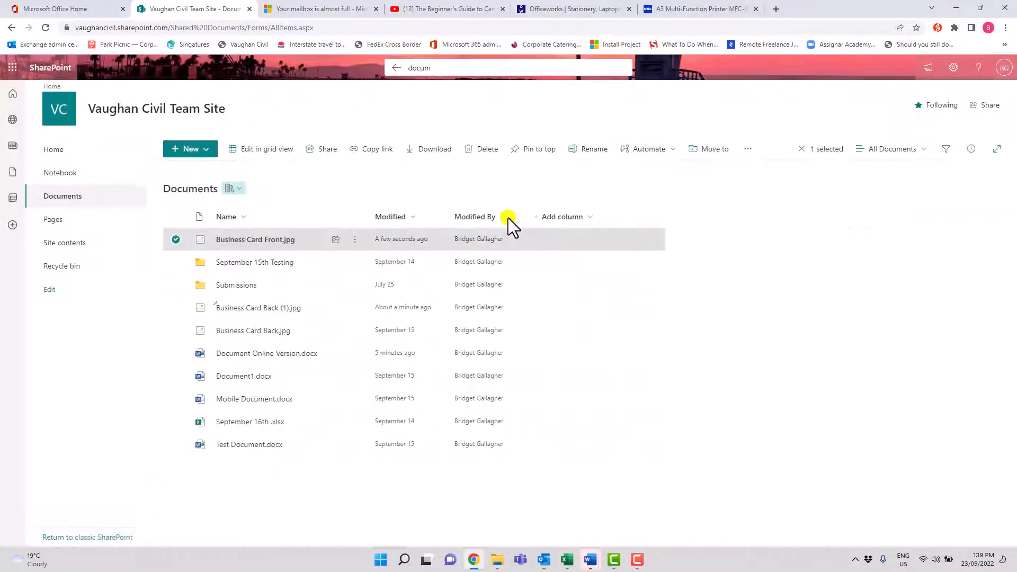
Download Business Card Front.jpg, look over its additional file actions, and clear the selection
click(433, 153)
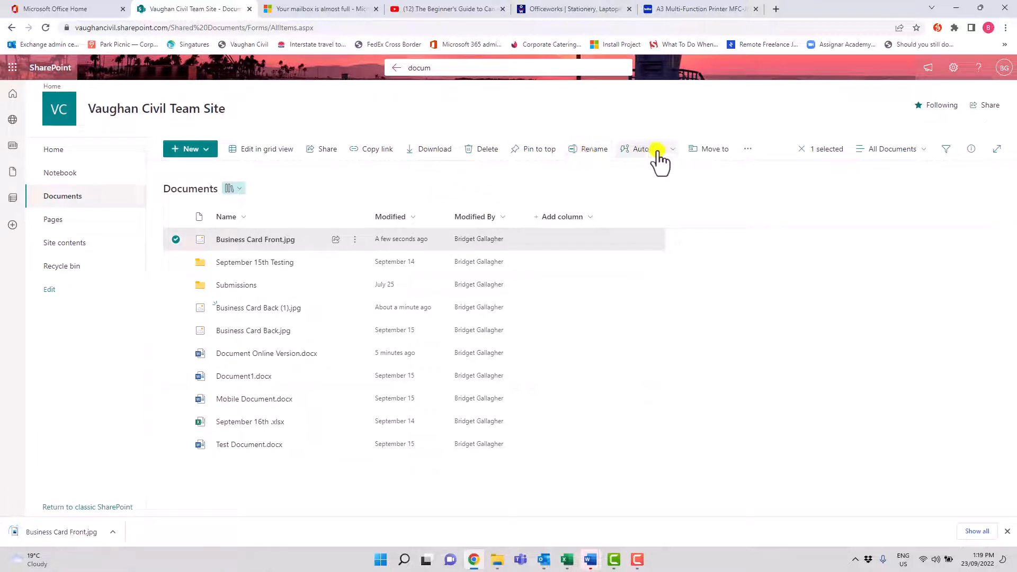
click(747, 150)
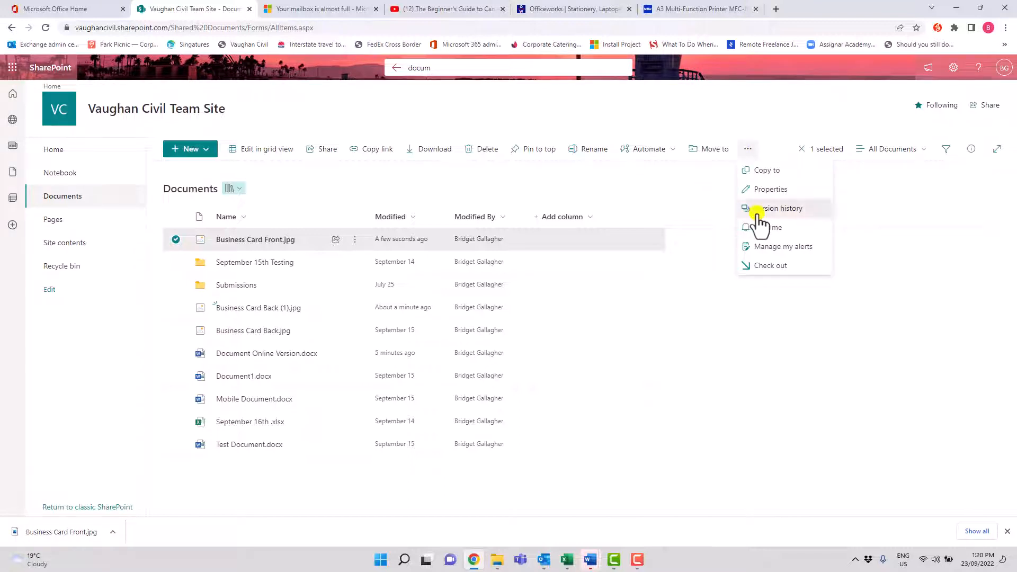
key(Escape)
click(175, 239)
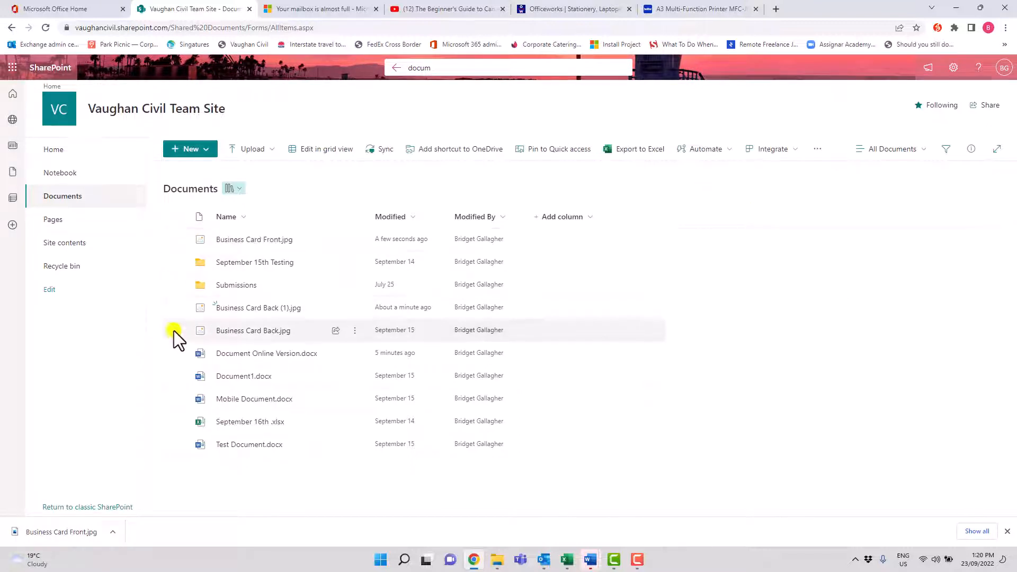
Select Document Online Version.docx and examine its version history
click(175, 353)
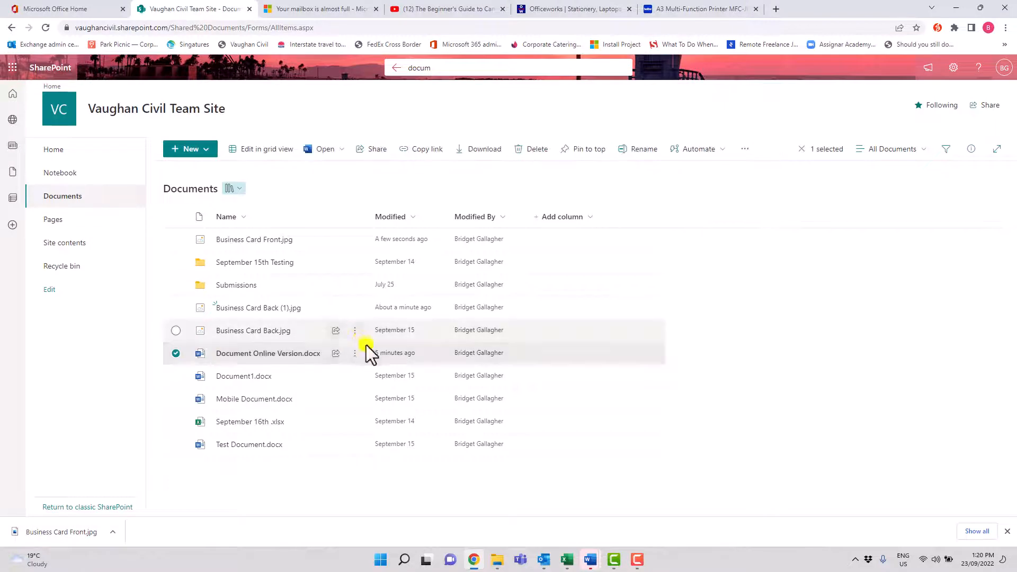
click(354, 355)
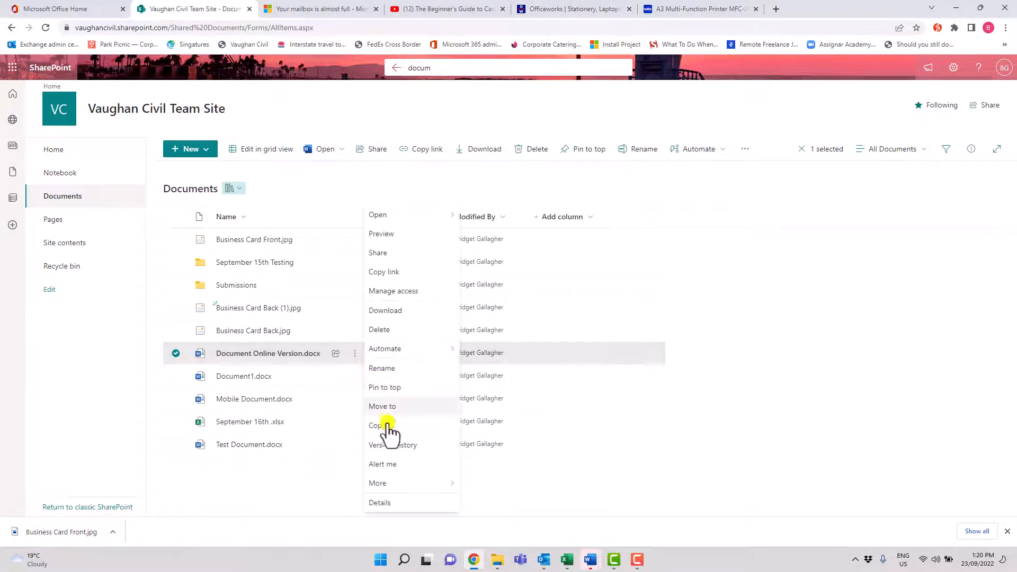
click(389, 445)
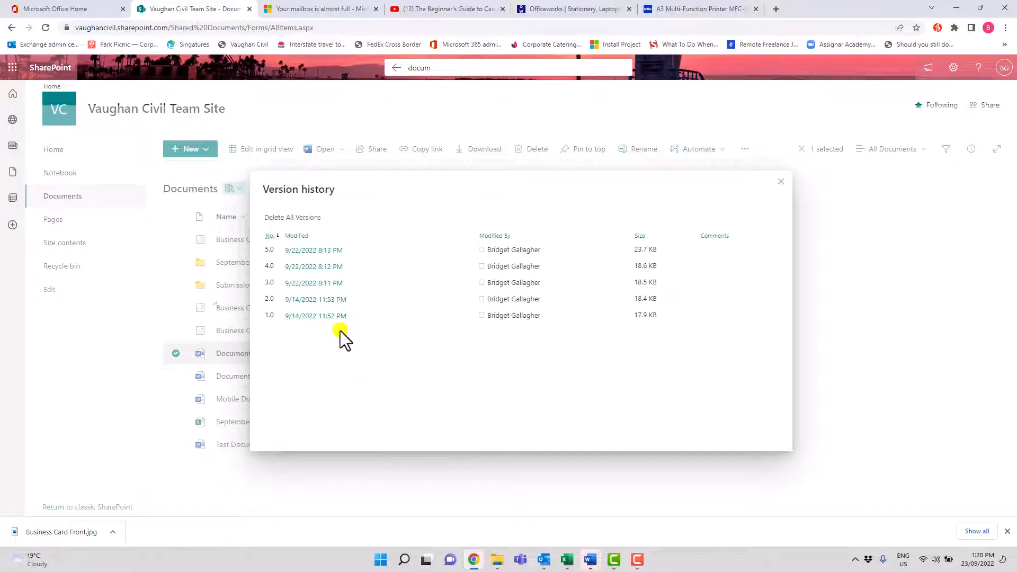
mouse_move(315, 279)
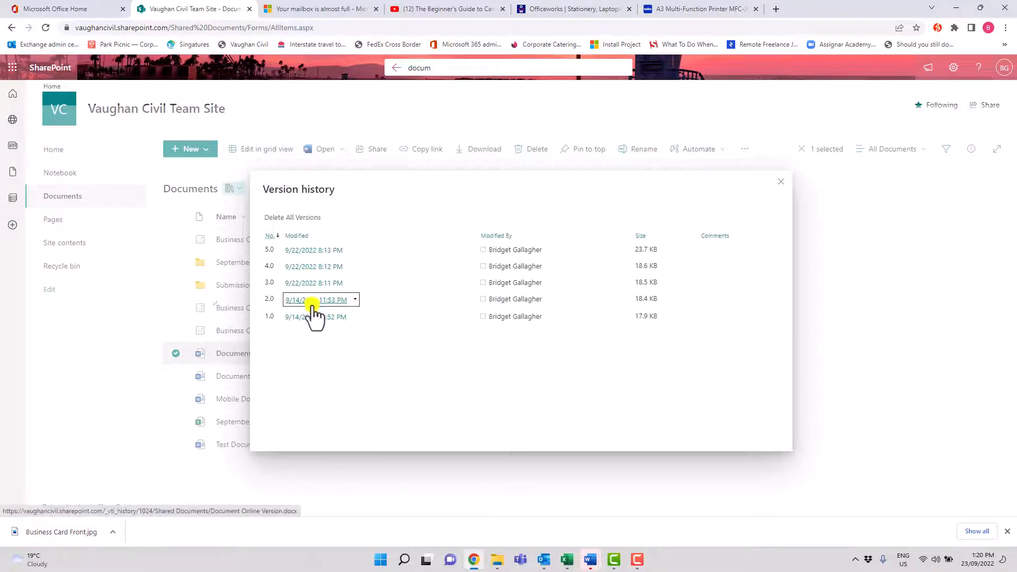
click(777, 190)
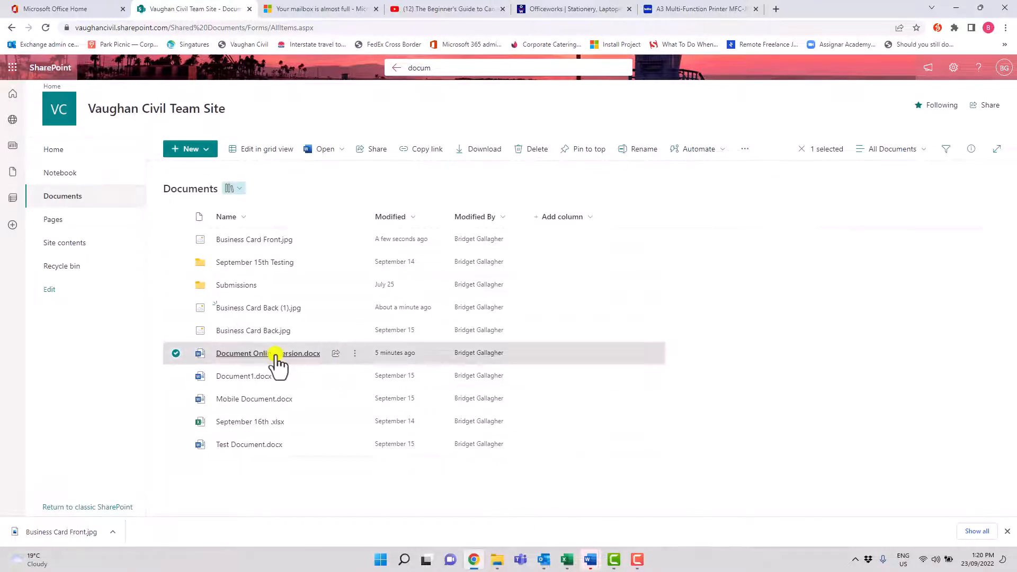
Show the details of Document Online Version.docx and review its access, properties and activity log
mouse_move(276, 356)
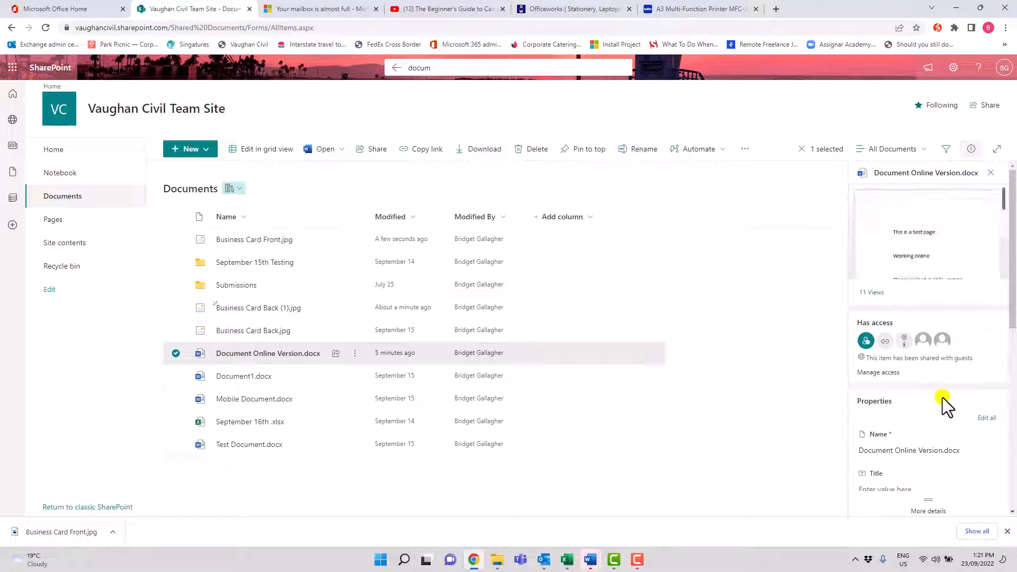
scroll(942, 398, down, 2)
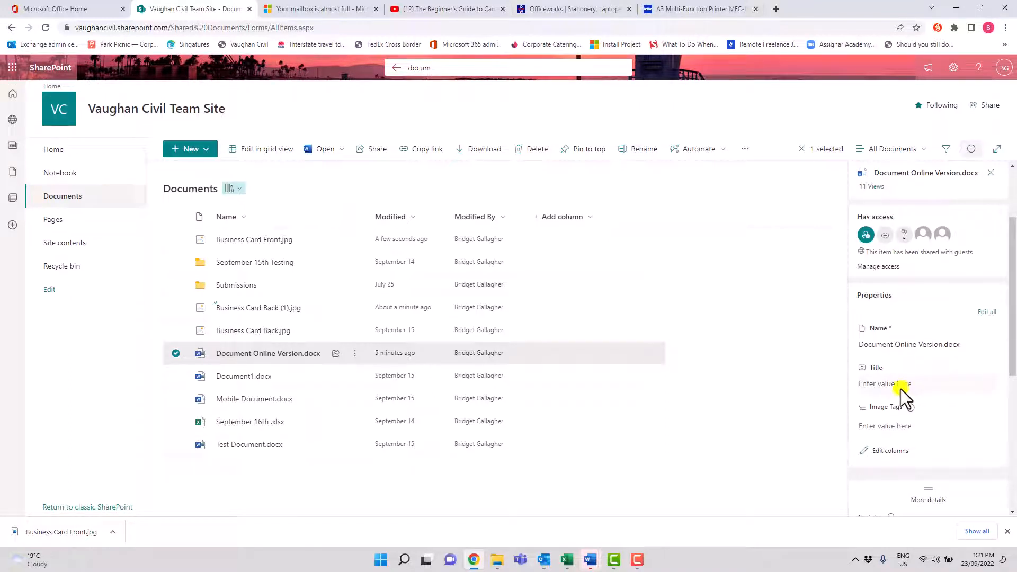
scroll(900, 389, down, 5)
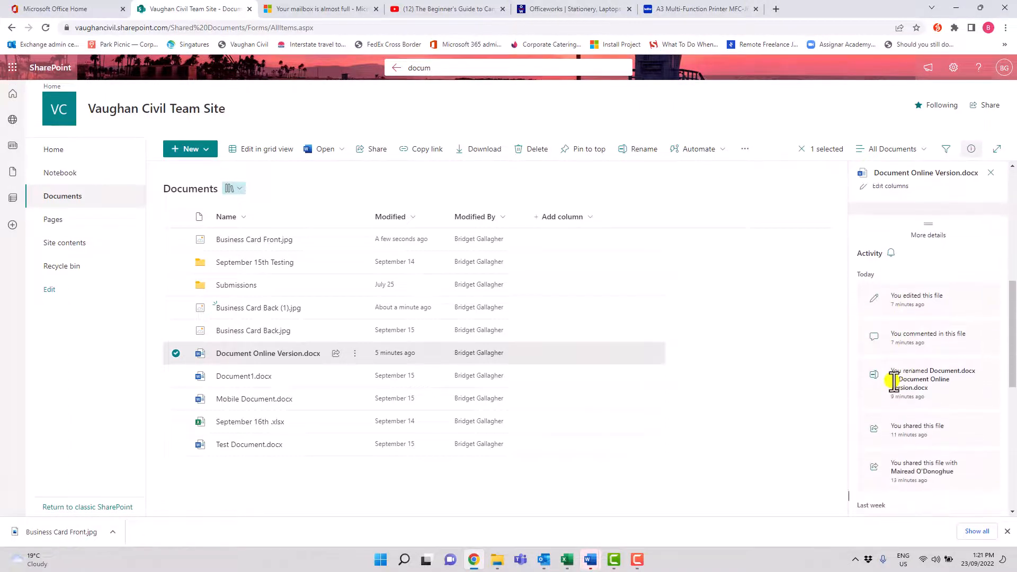
scroll(895, 383, down, 2)
scroll(897, 386, up, 1)
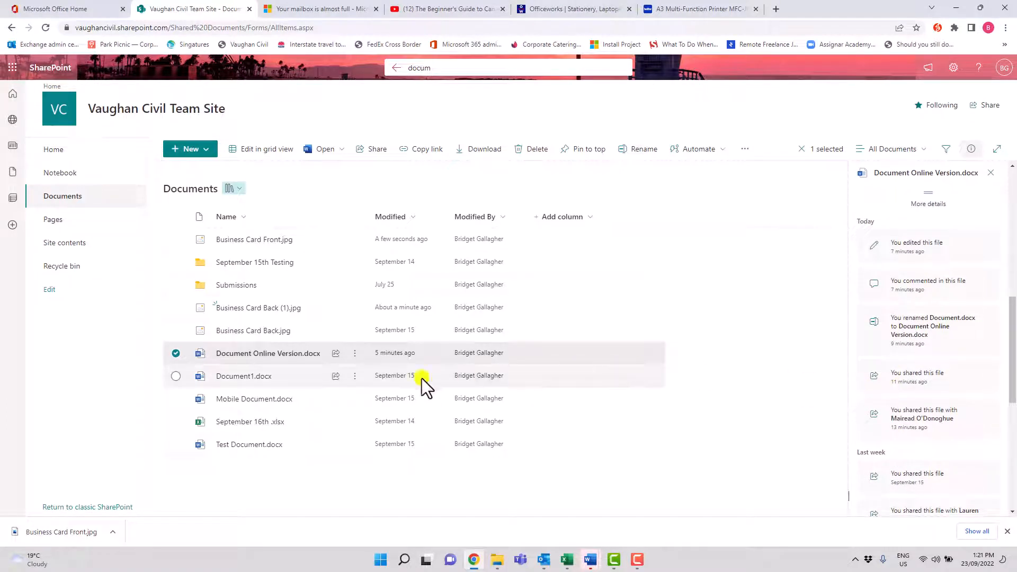
View the properties of Document Online Version.docx and close them without making changes
click(353, 355)
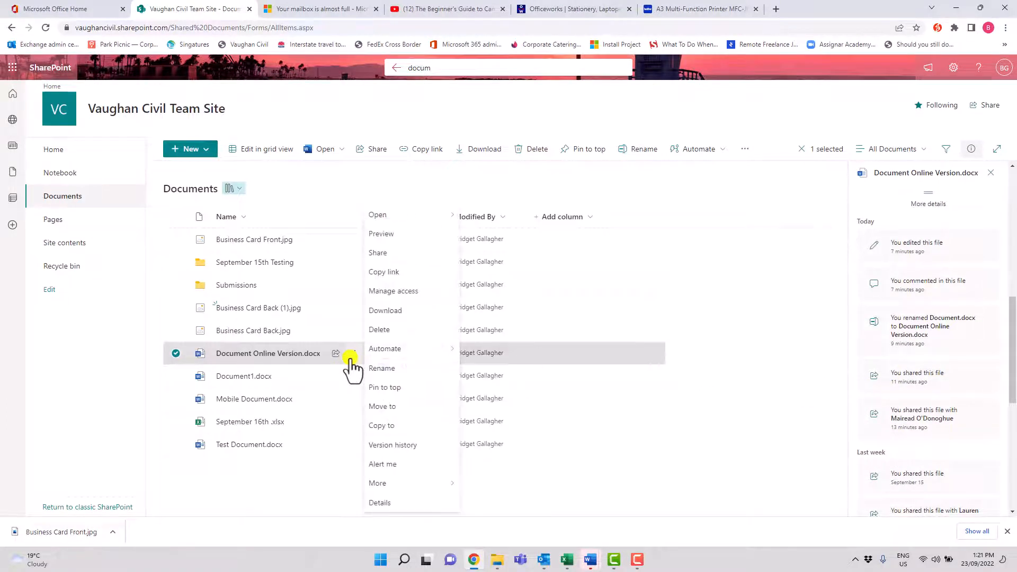
mouse_move(402, 483)
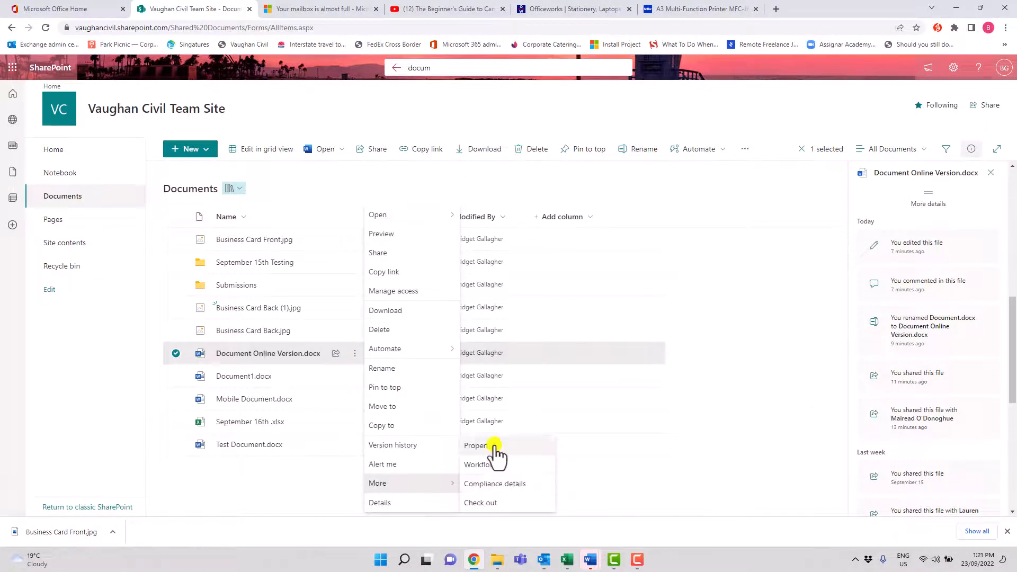
click(500, 503)
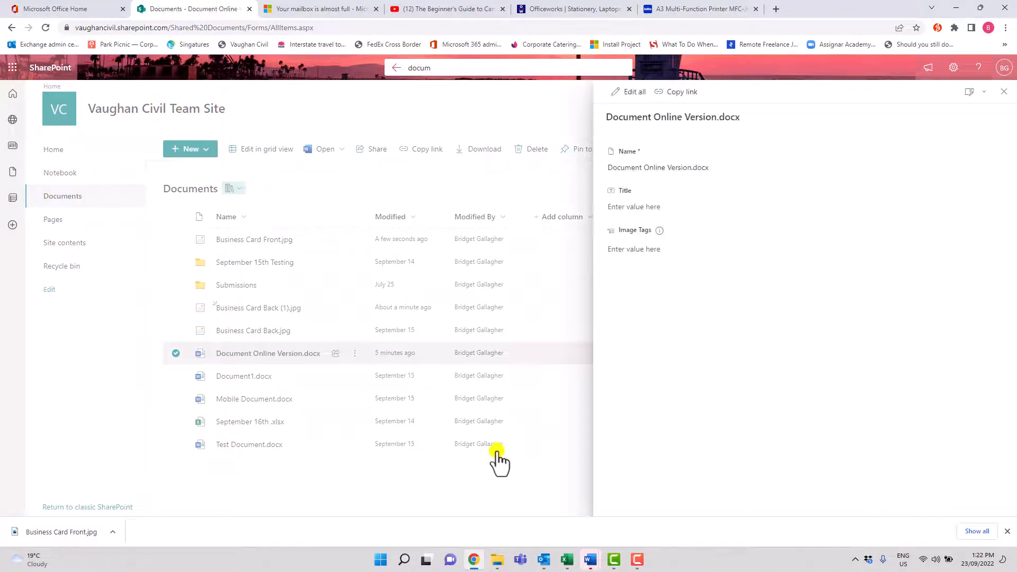
click(1003, 94)
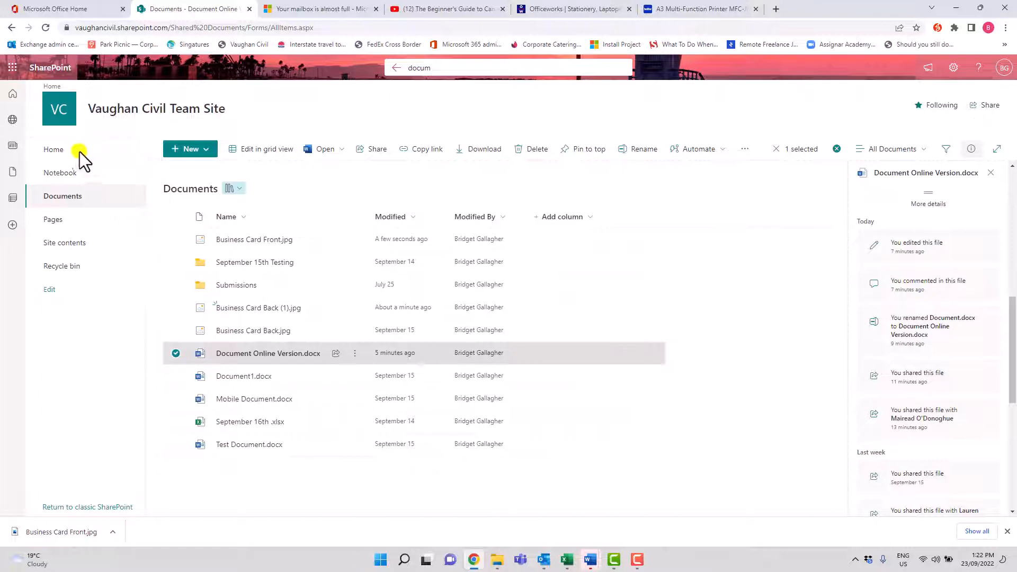
Return to the team site's home page, dismiss the downloads bar, and look through the recent activity and document list
click(74, 198)
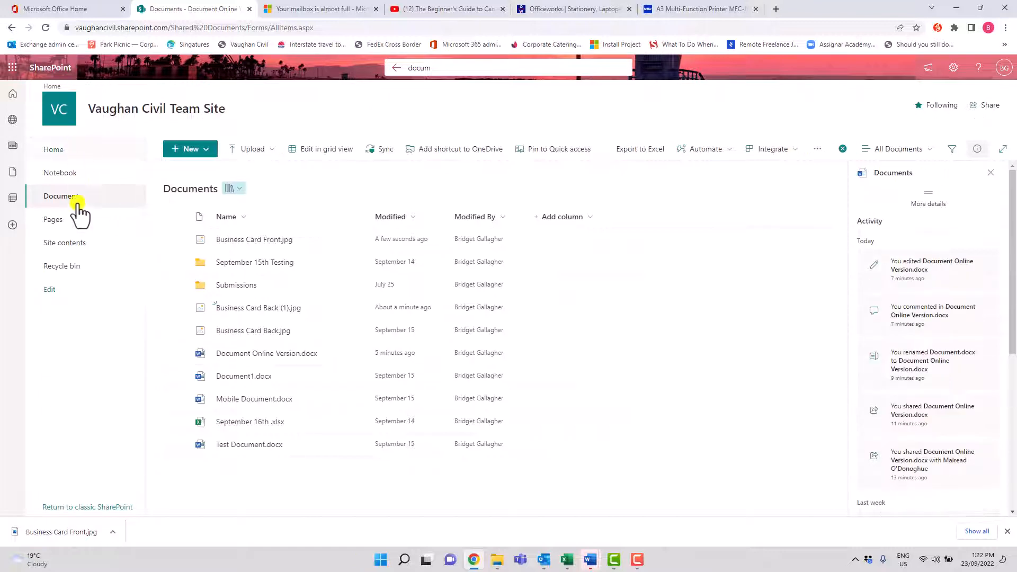
click(71, 144)
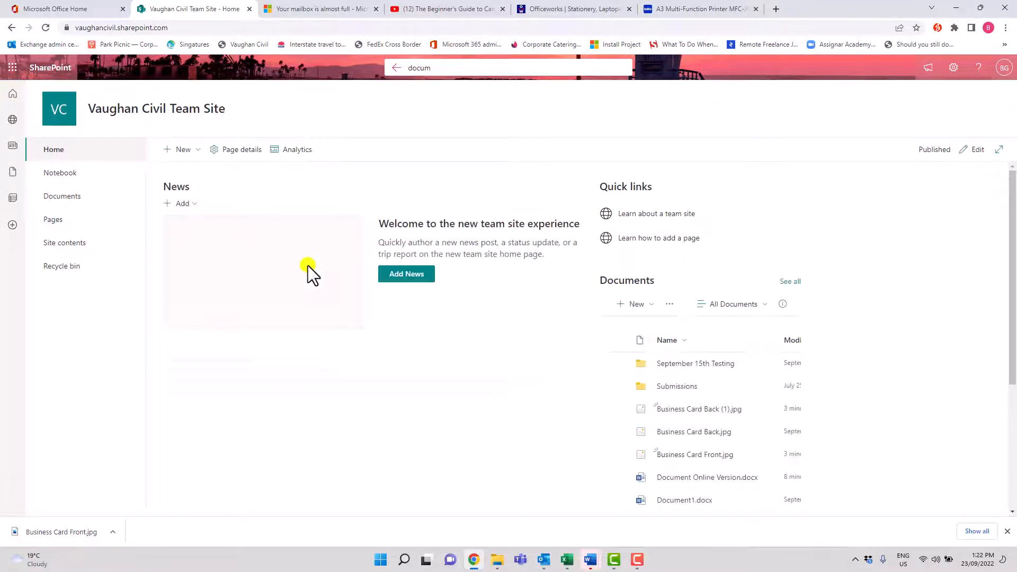
click(1007, 531)
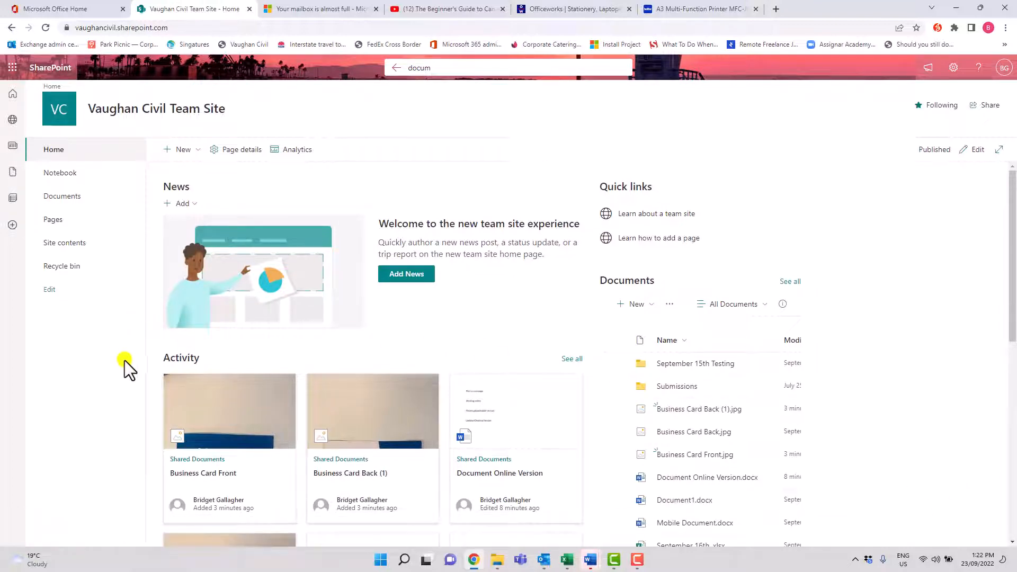
scroll(204, 363, down, 2)
scroll(227, 365, down, 3)
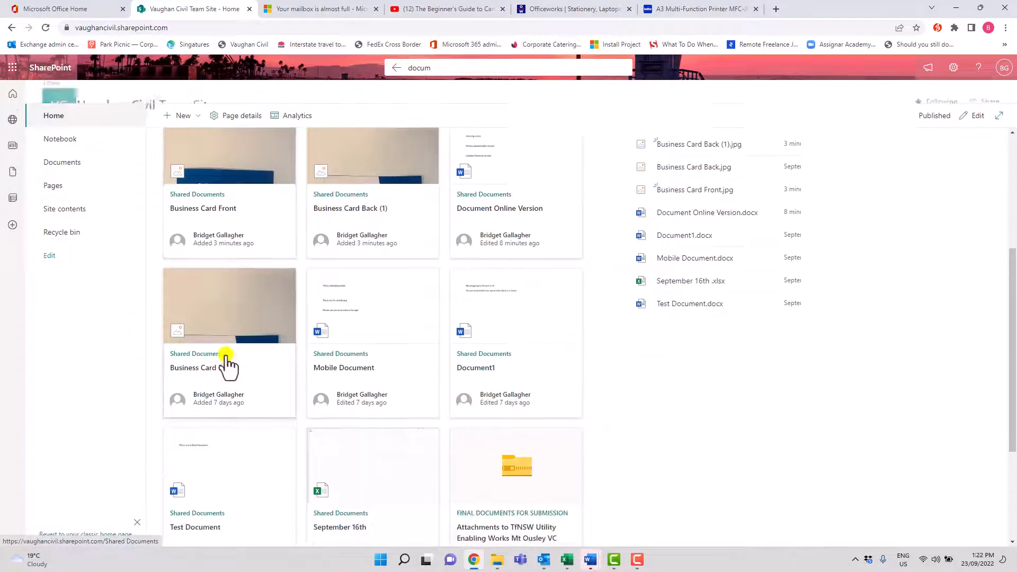
scroll(228, 365, down, 1)
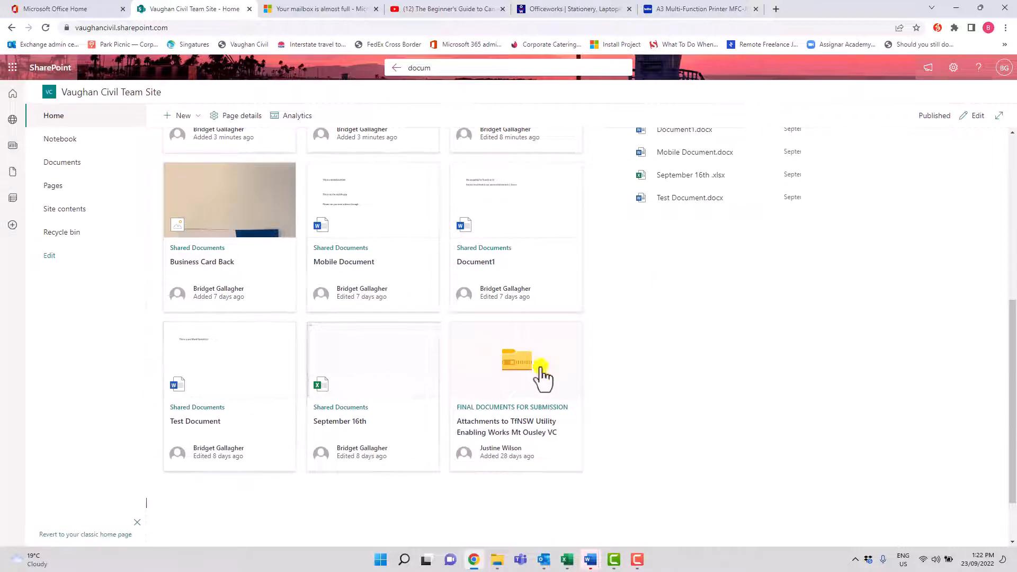
scroll(623, 388, up, 2)
scroll(623, 388, up, 4)
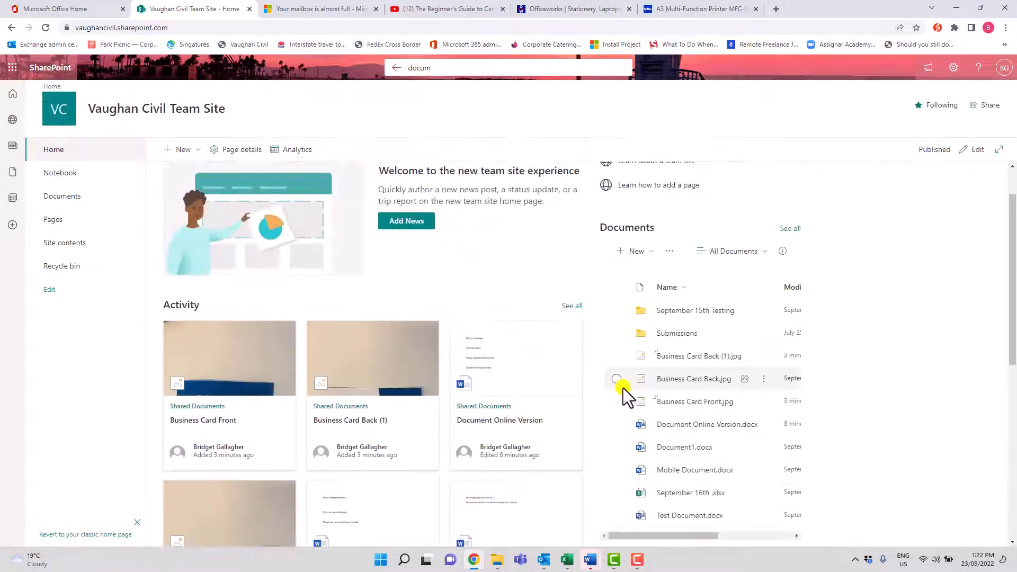
Switch to File Explorer and browse the synced Vaughan Civil libraries, viewing VC - IMS and returning to Vaughan Civil Team Site - Documents
click(622, 386)
click(855, 559)
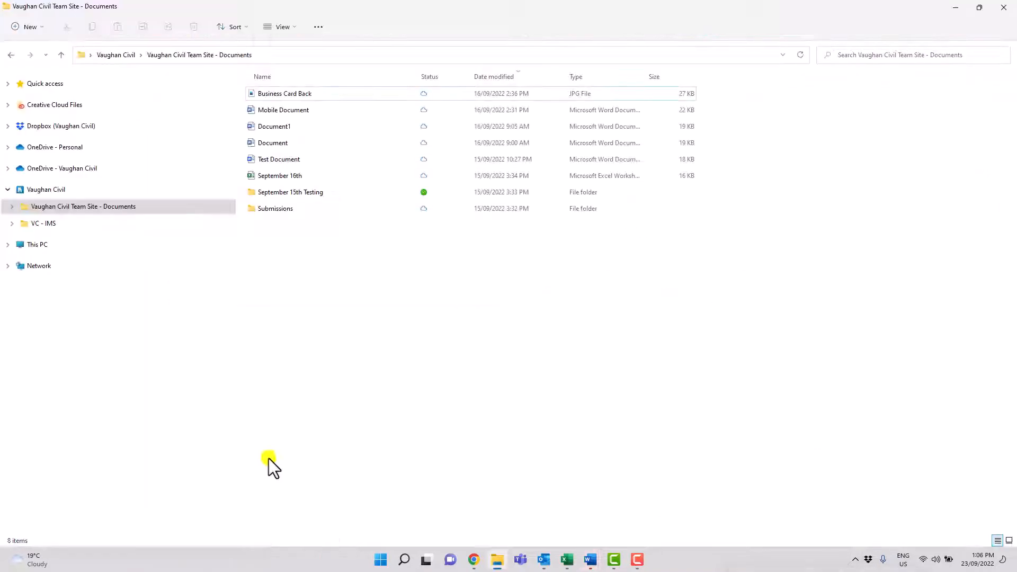
click(7, 189)
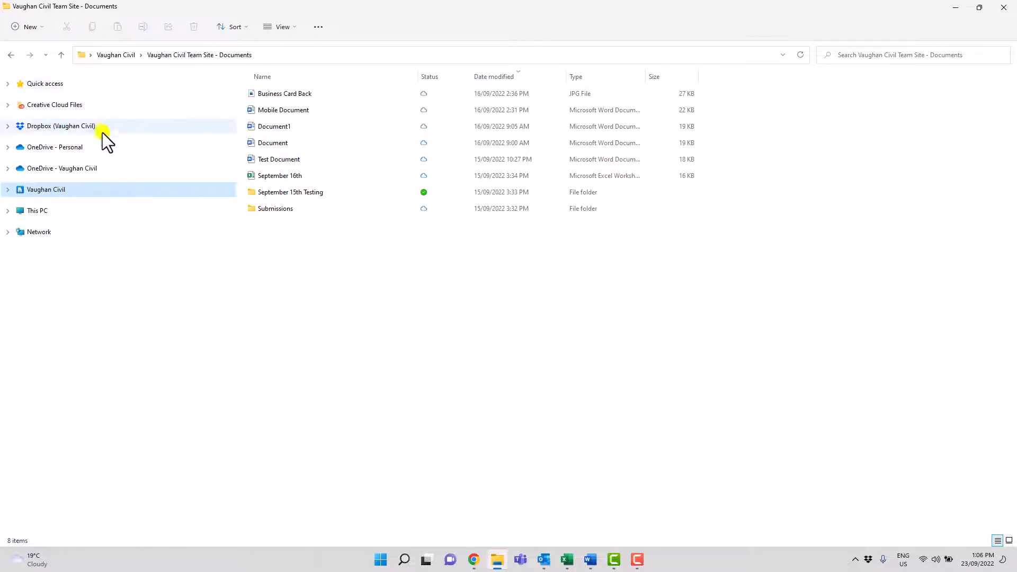
click(8, 190)
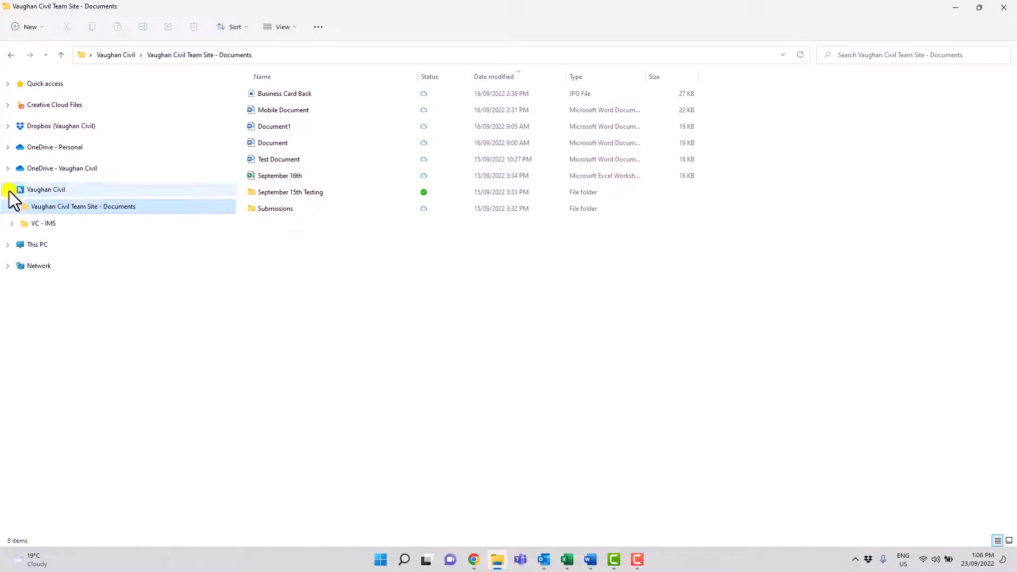
click(55, 223)
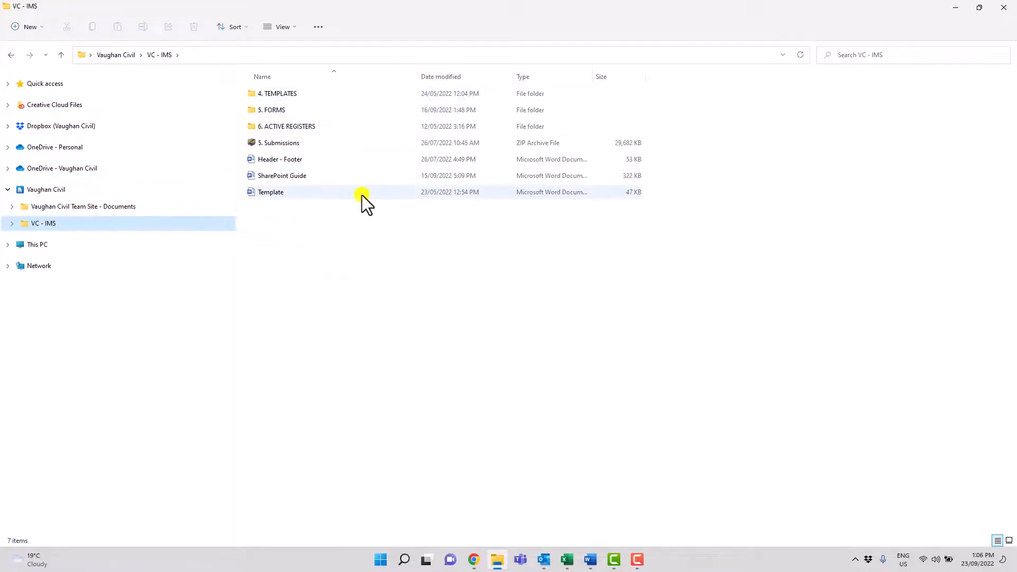
click(73, 209)
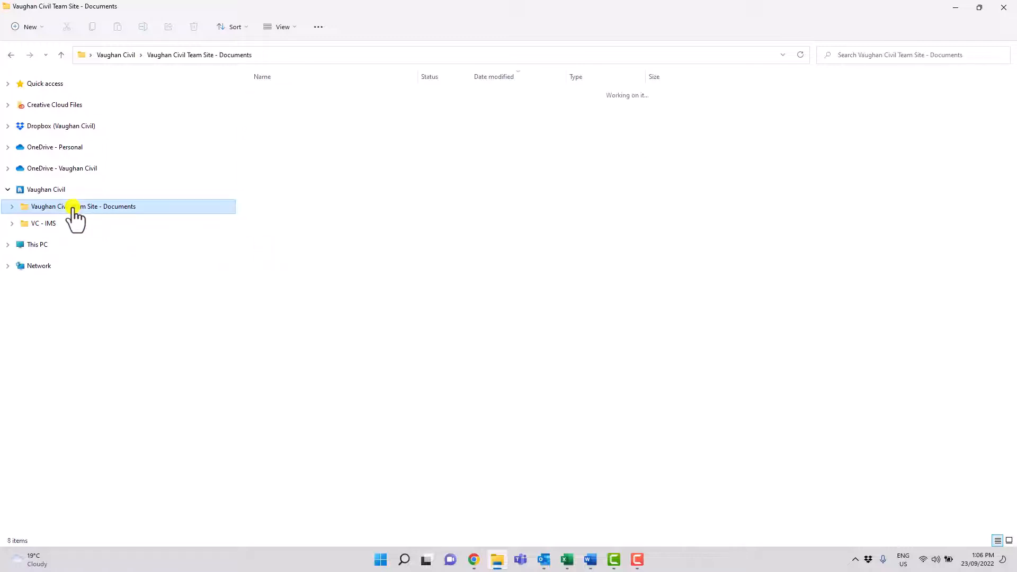
Set the Submissions folder to always be kept on this device
click(287, 207)
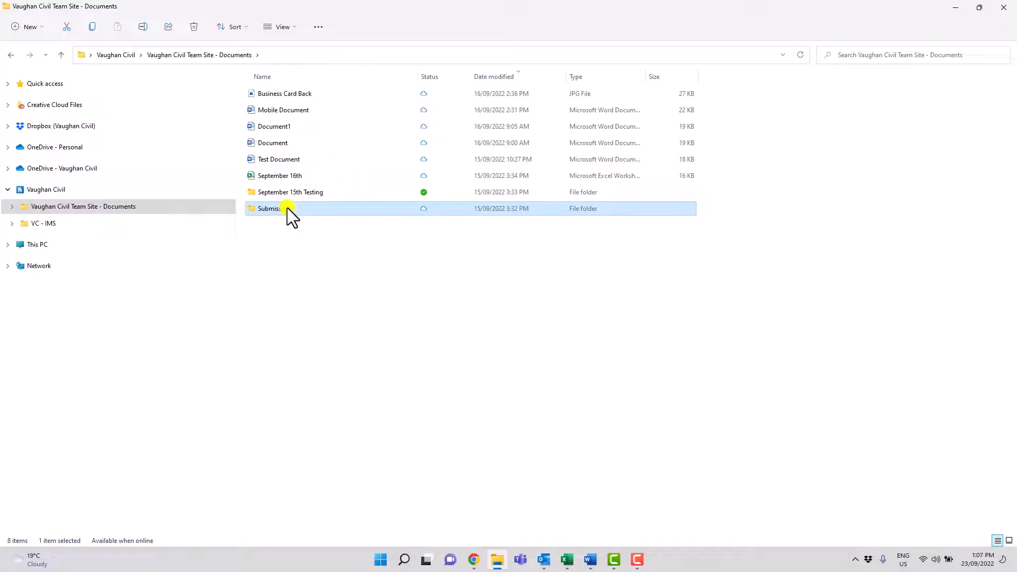
right_click(287, 207)
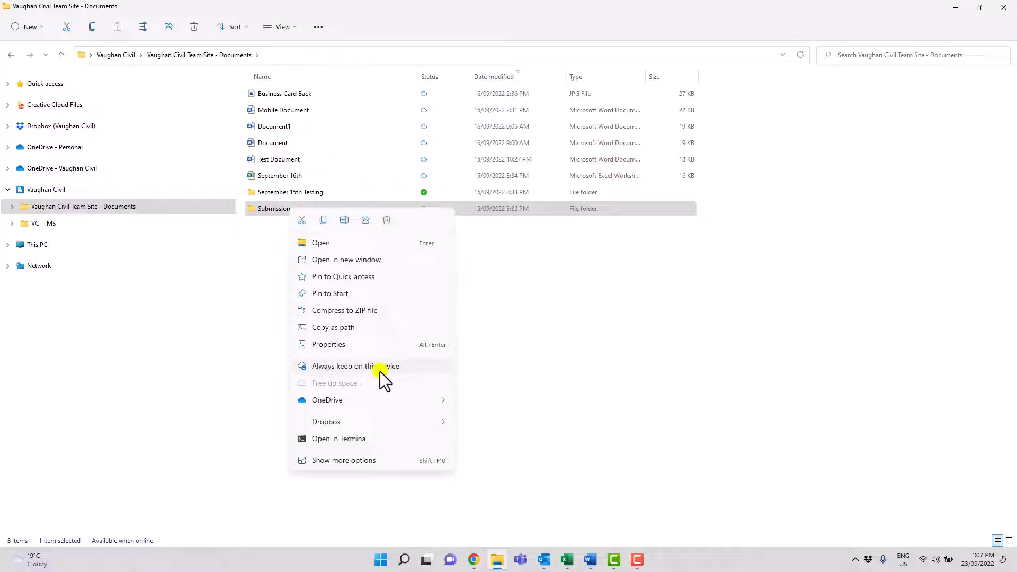
click(396, 366)
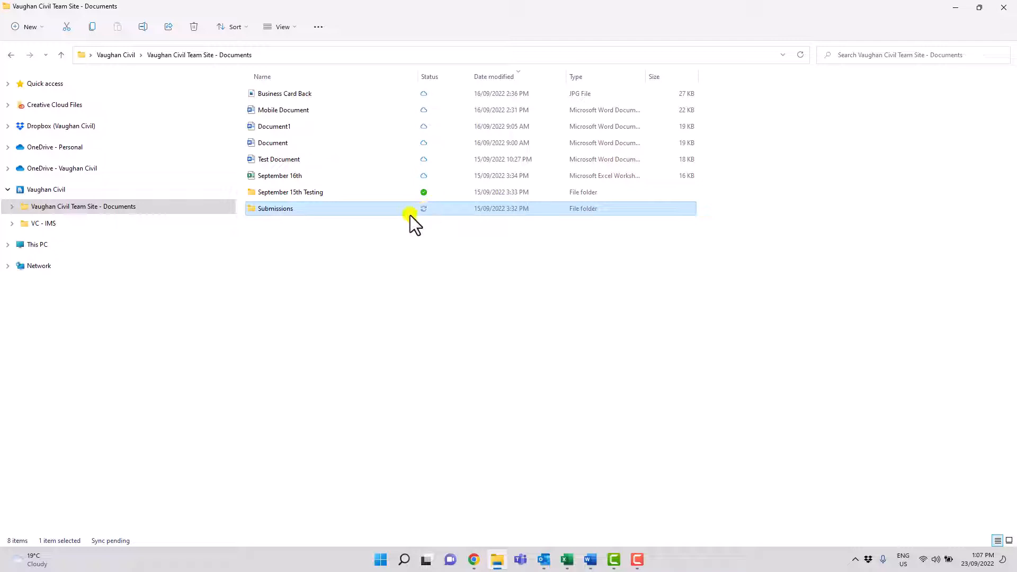
Start sharing the Word file Document through OneDrive and add a colleague as the link's recipient
right_click(281, 144)
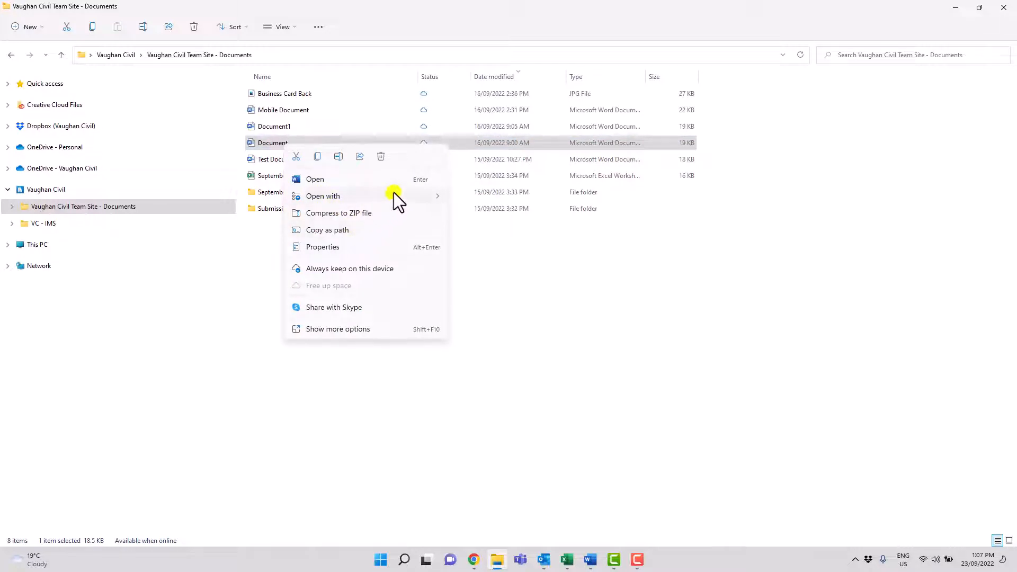
mouse_move(397, 304)
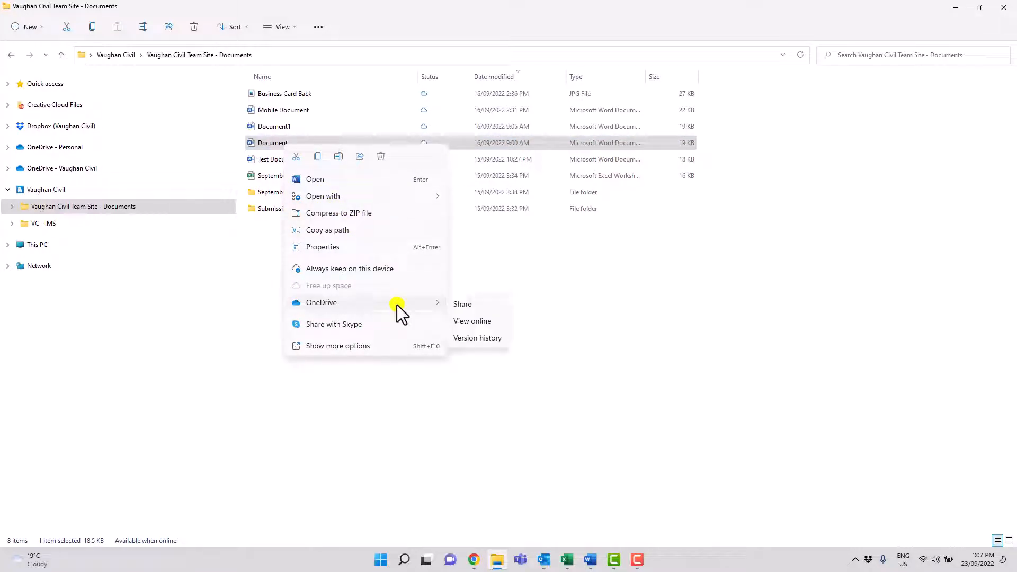
click(458, 303)
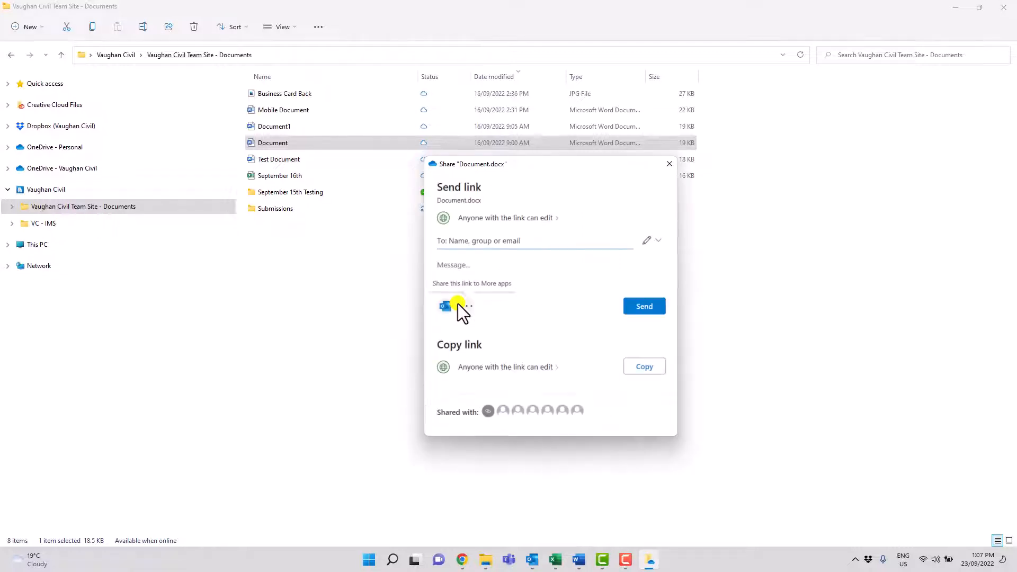
click(477, 242)
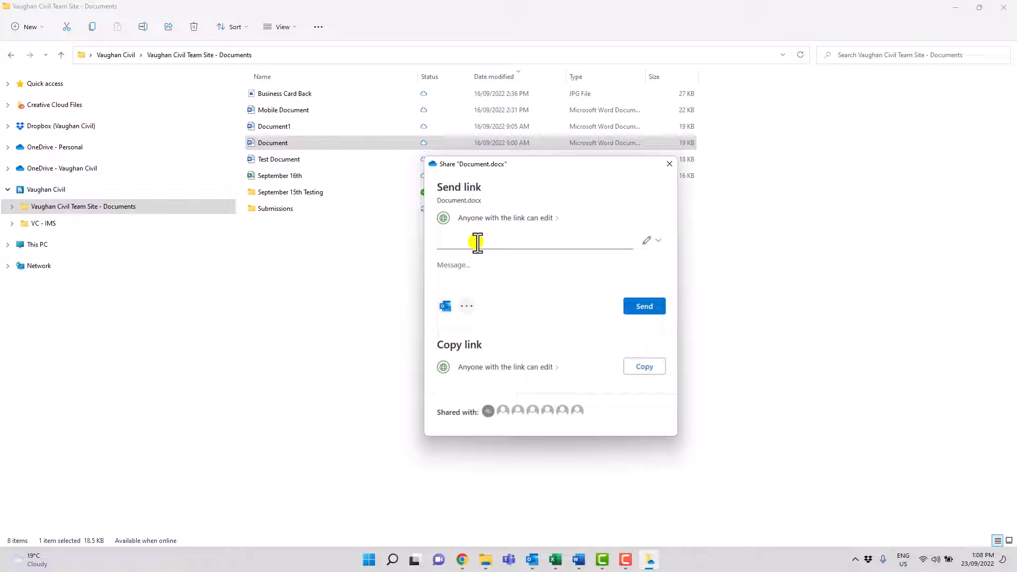
text(mair)
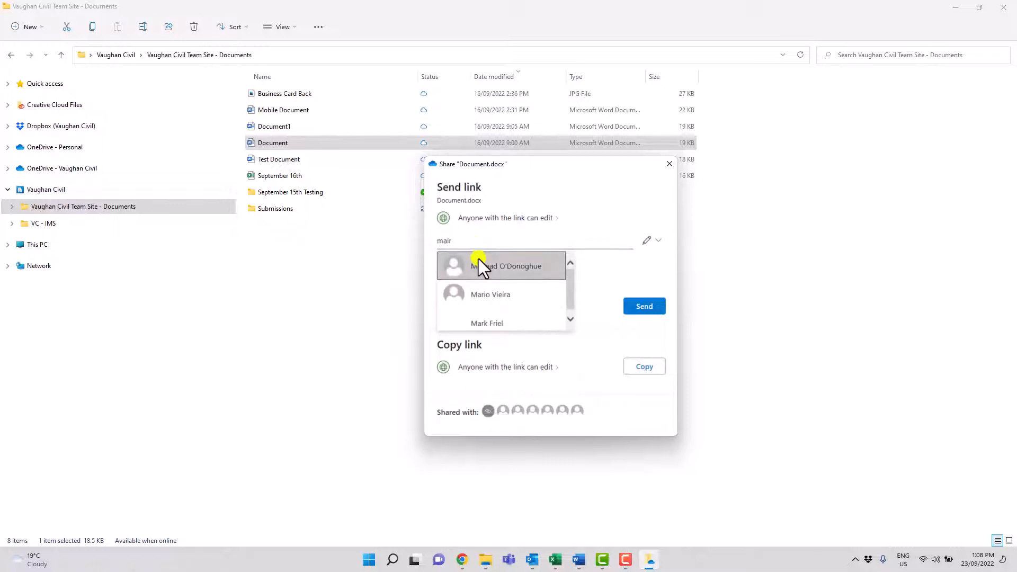
click(478, 259)
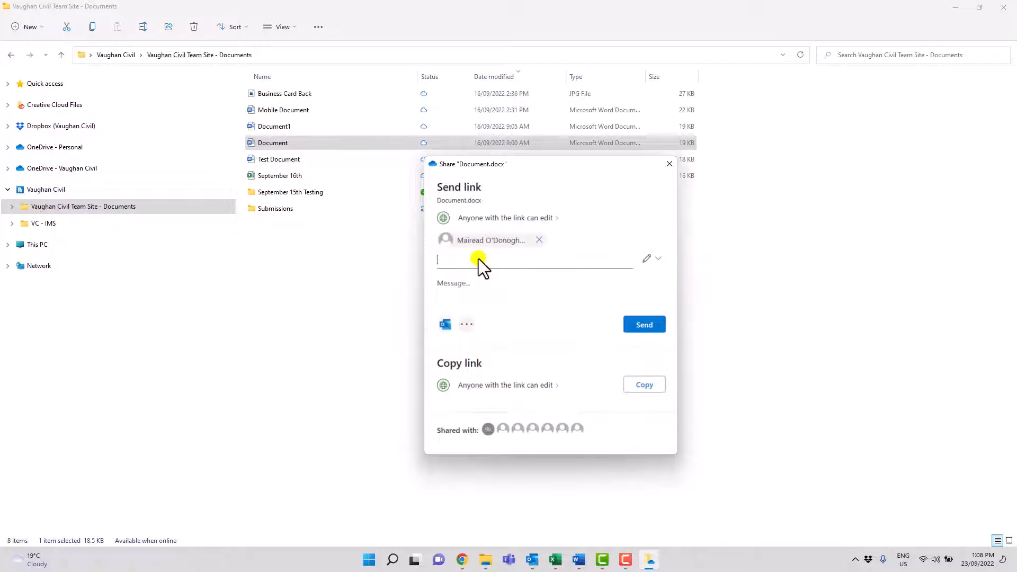
Add a greeting with the message "here is the word doc", send the link, and close the sharing window
click(520, 287)
text(Hi M)
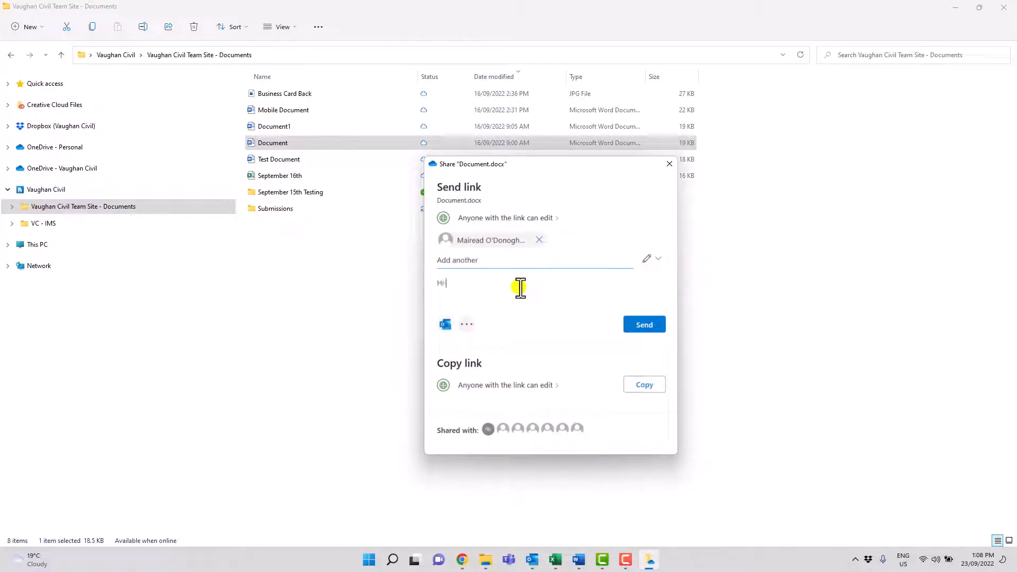
text(az here is the word doc)
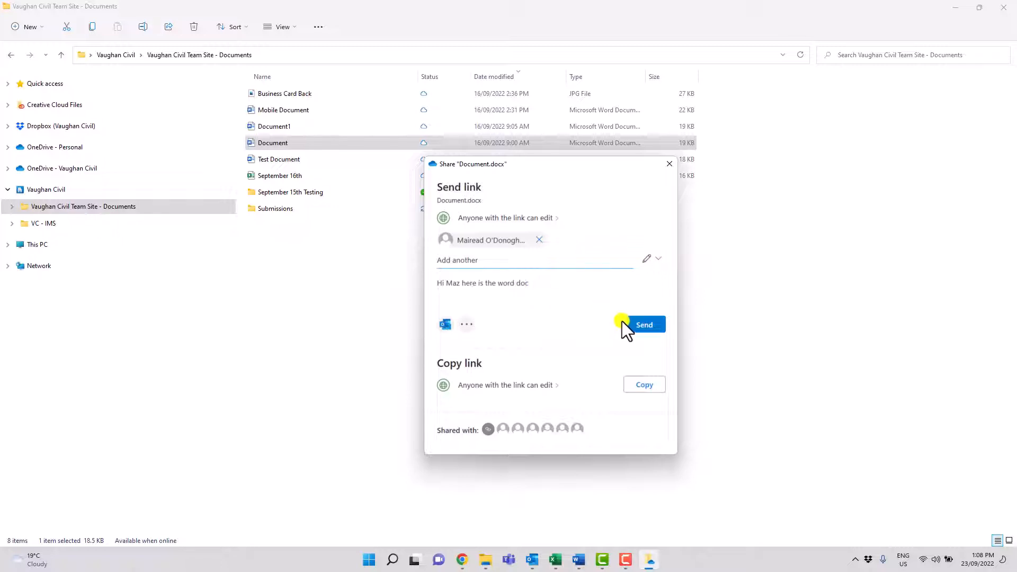
click(633, 323)
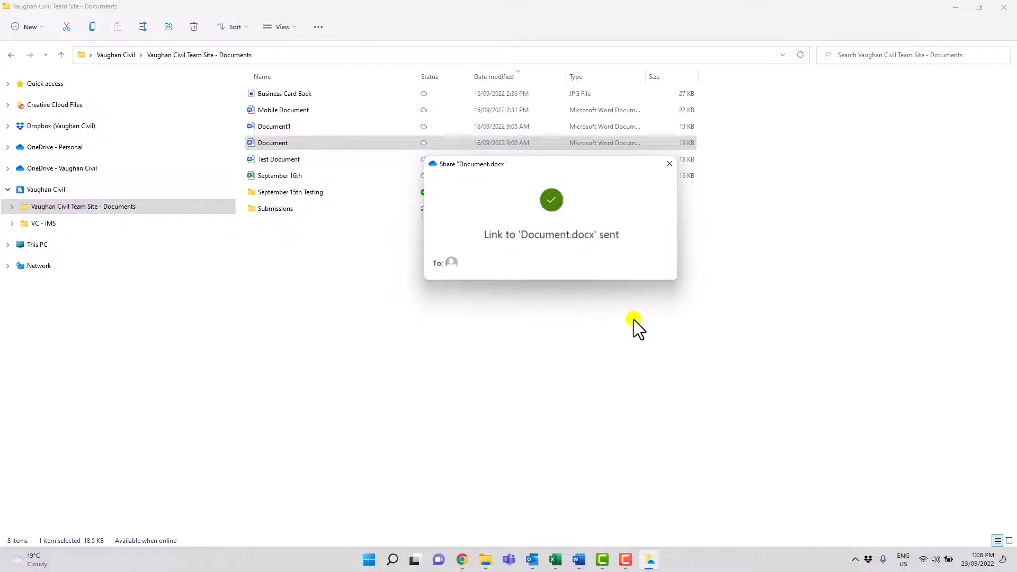
click(669, 165)
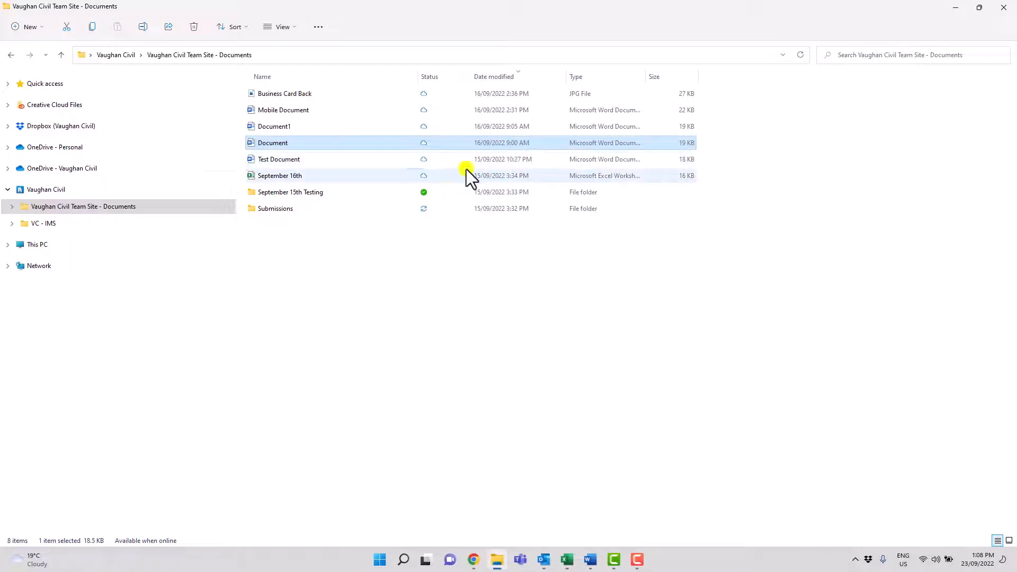
Copy the OneDrive sharing link for the Word file Document with the "Anyone with the link can edit" permission
right_click(321, 146)
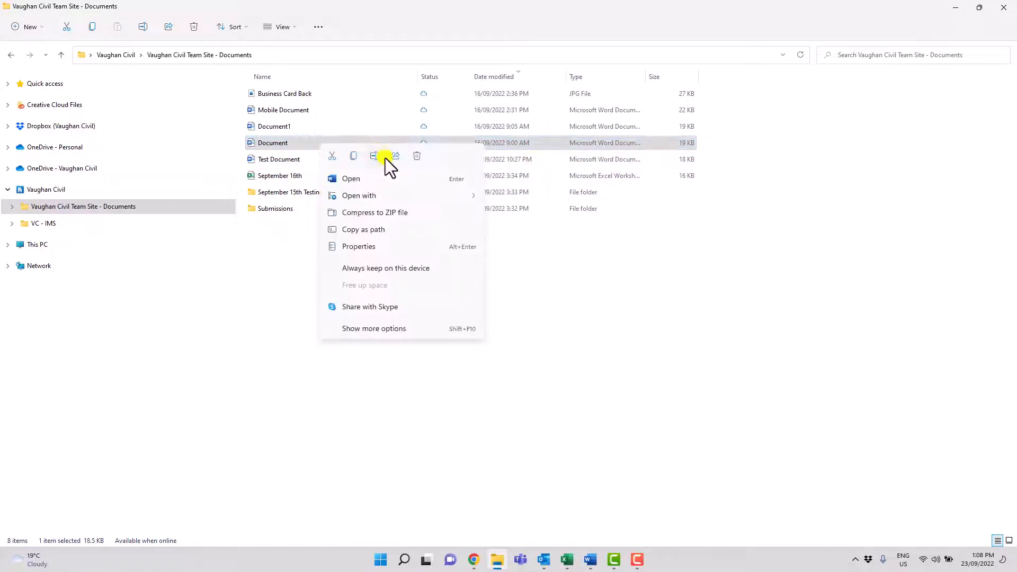
mouse_move(418, 303)
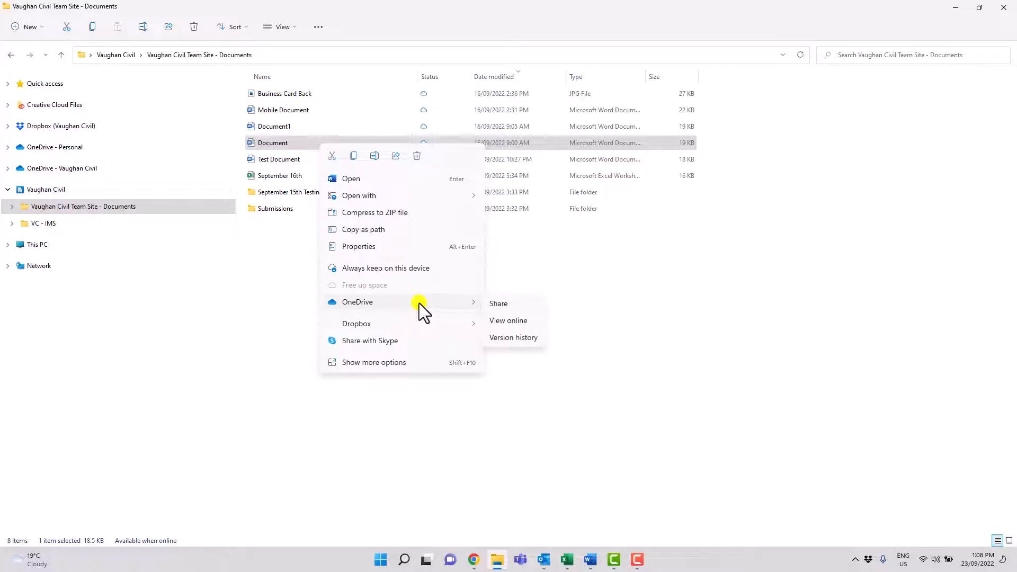
click(498, 303)
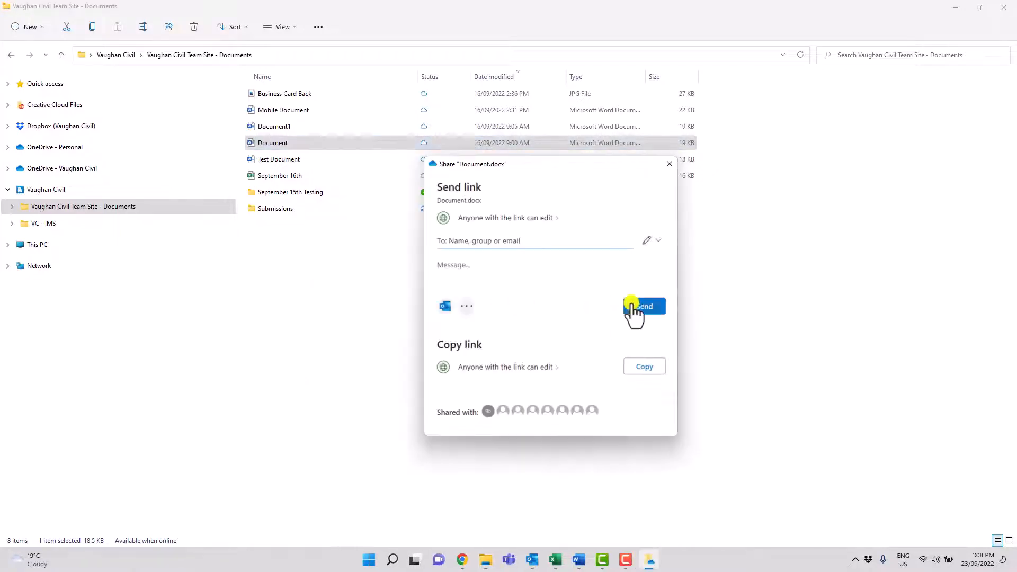
click(652, 243)
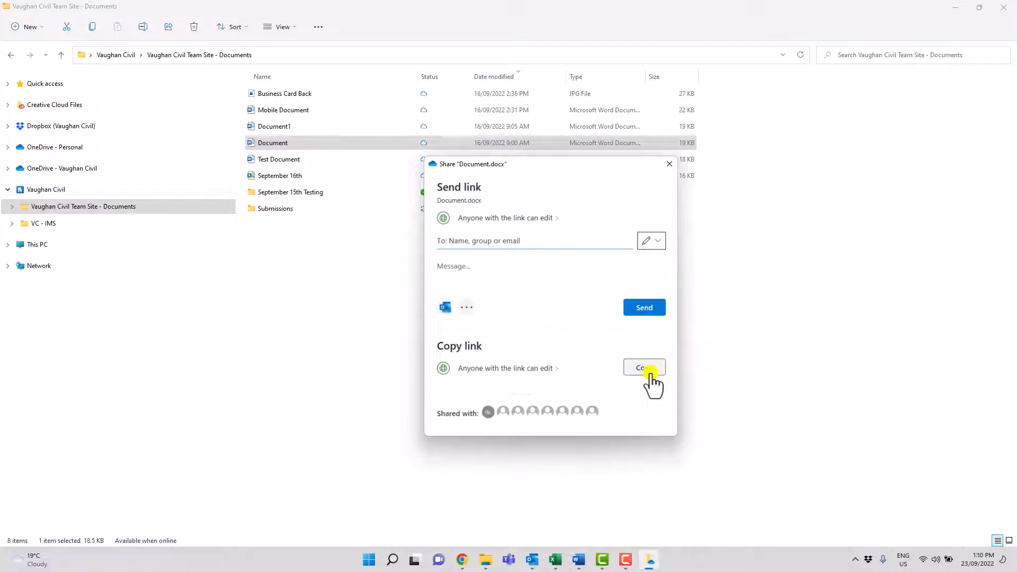
click(644, 367)
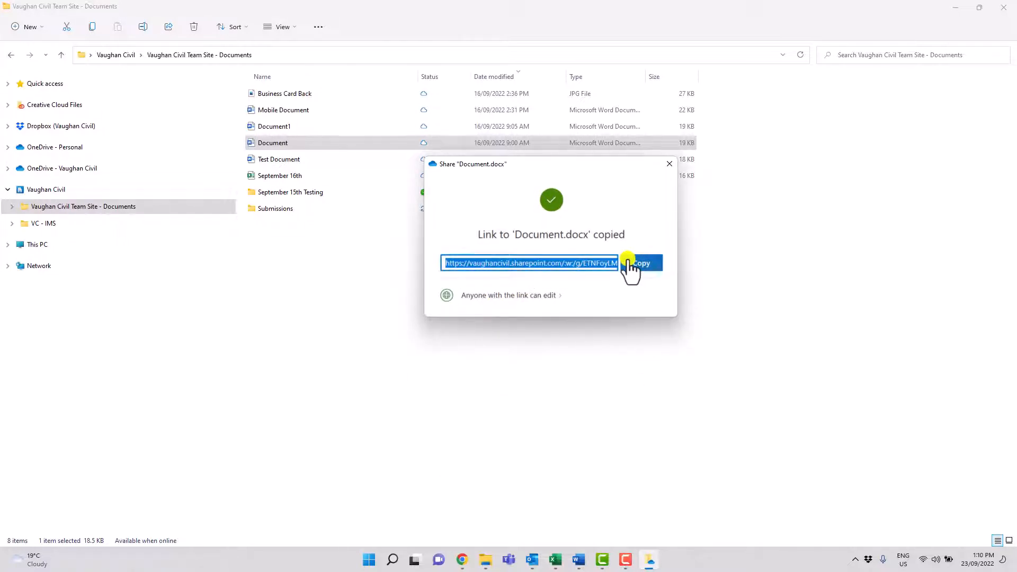
click(668, 167)
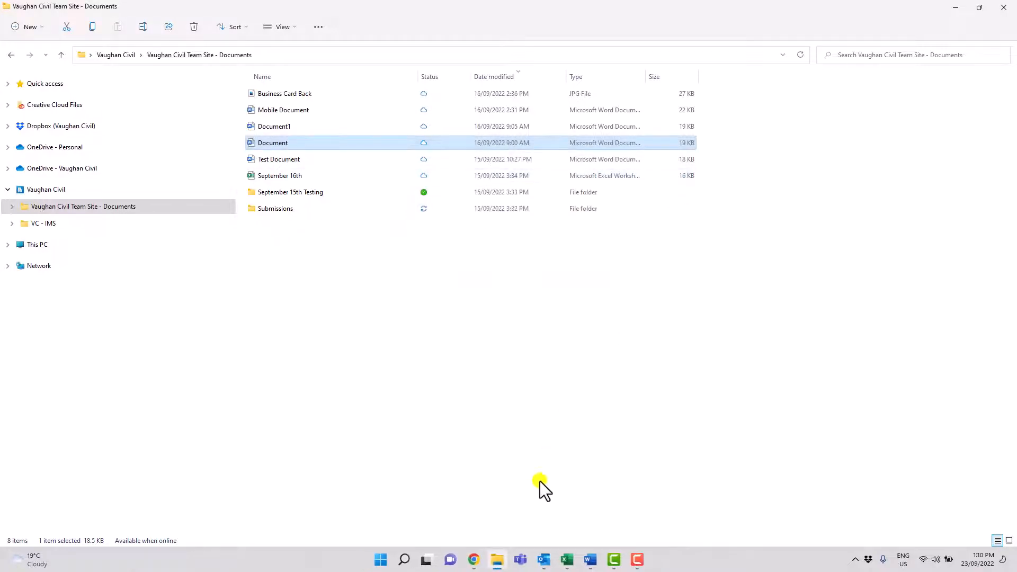
Switch to Outlook and paste the copied sharing link into the body of a new email addressed to a colleague
click(546, 561)
click(376, 202)
click(273, 280)
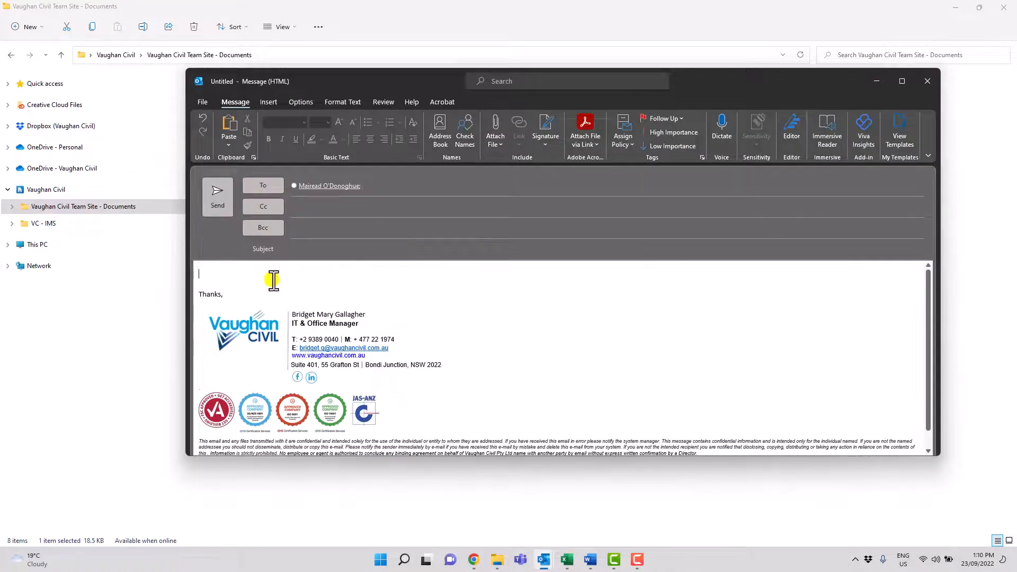
key(ctrl+v)
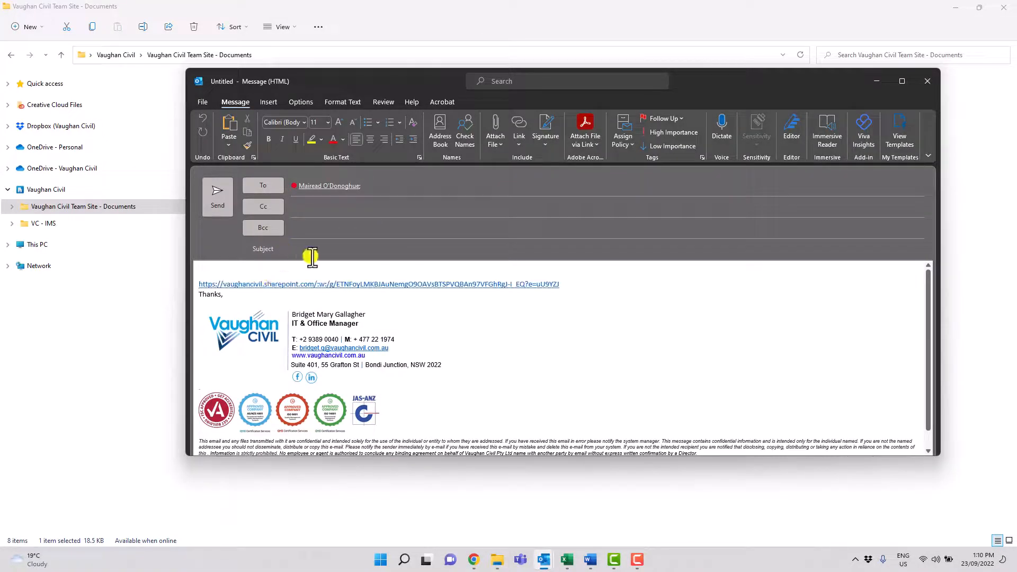
Enter "Document" as the email's subject, add a line break after the link, and send the message
click(344, 250)
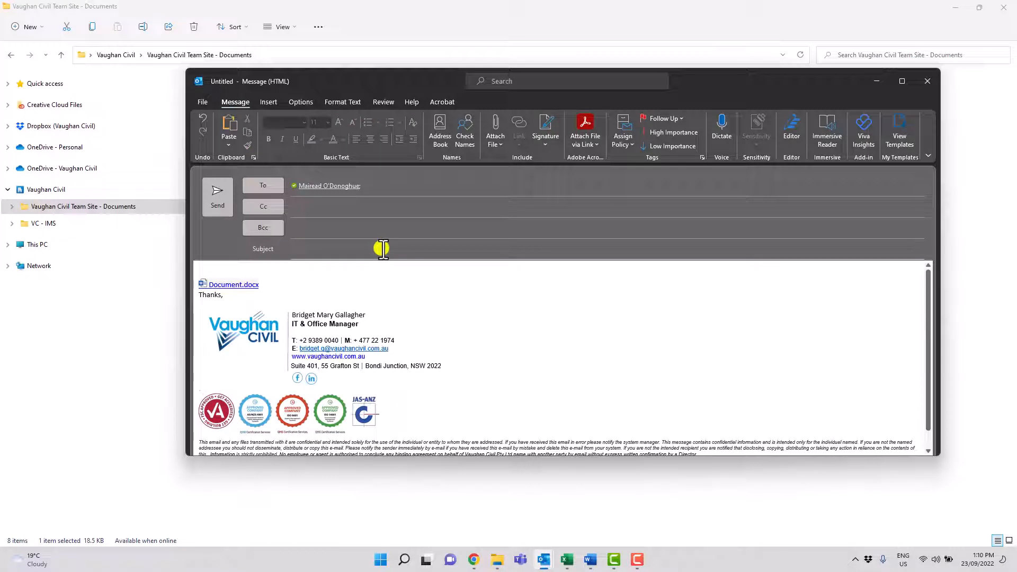
text(Document)
click(266, 286)
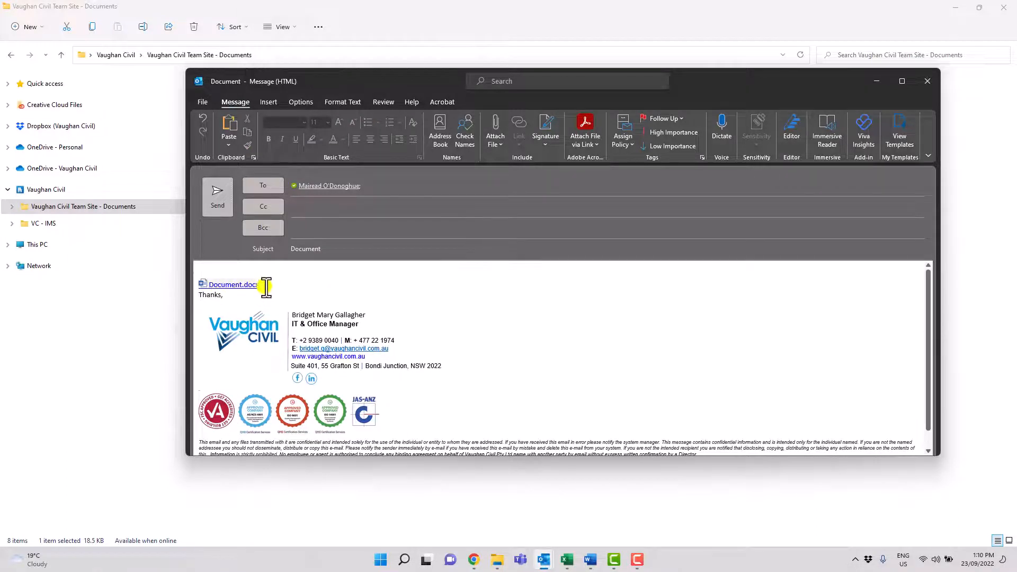
key(Return)
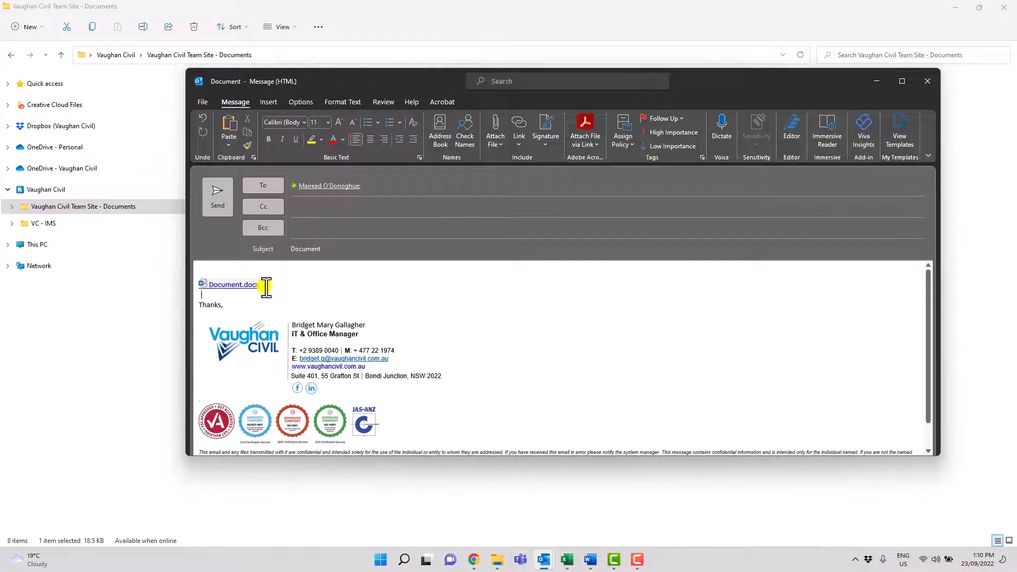
click(224, 205)
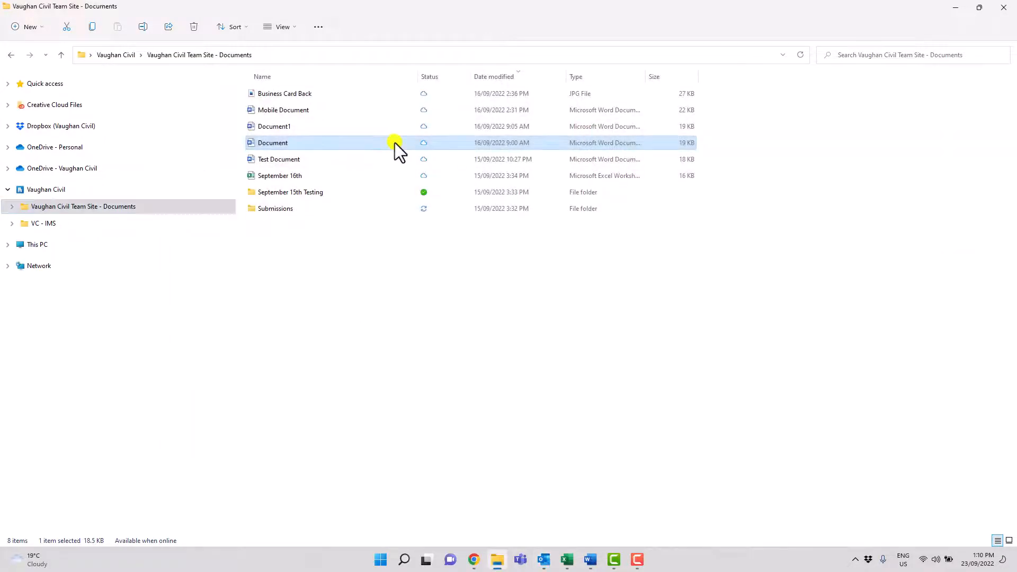
Open the Word file Document online from the synced team site folder in File Explorer through OneDrive
right_click(395, 142)
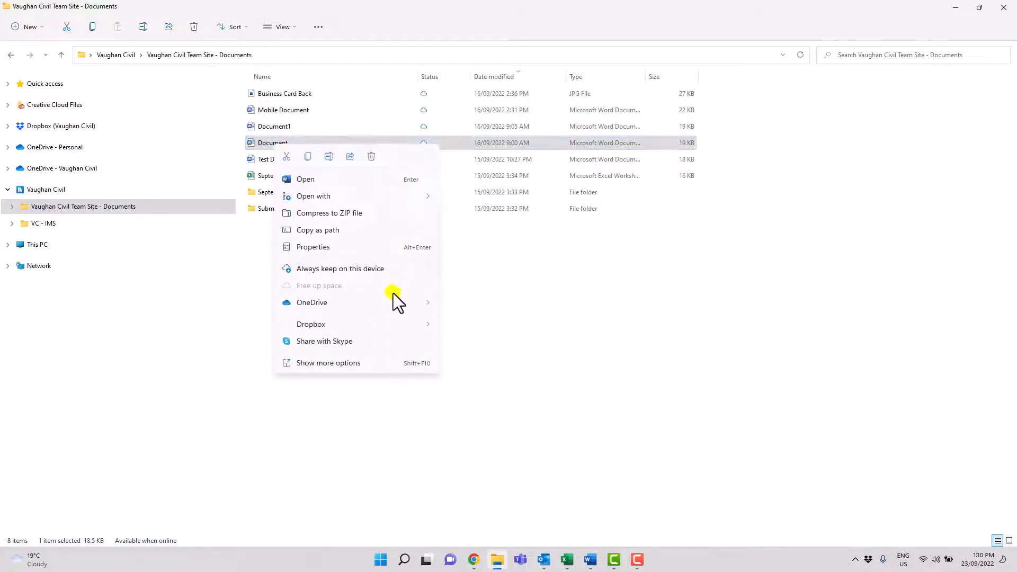
mouse_move(389, 304)
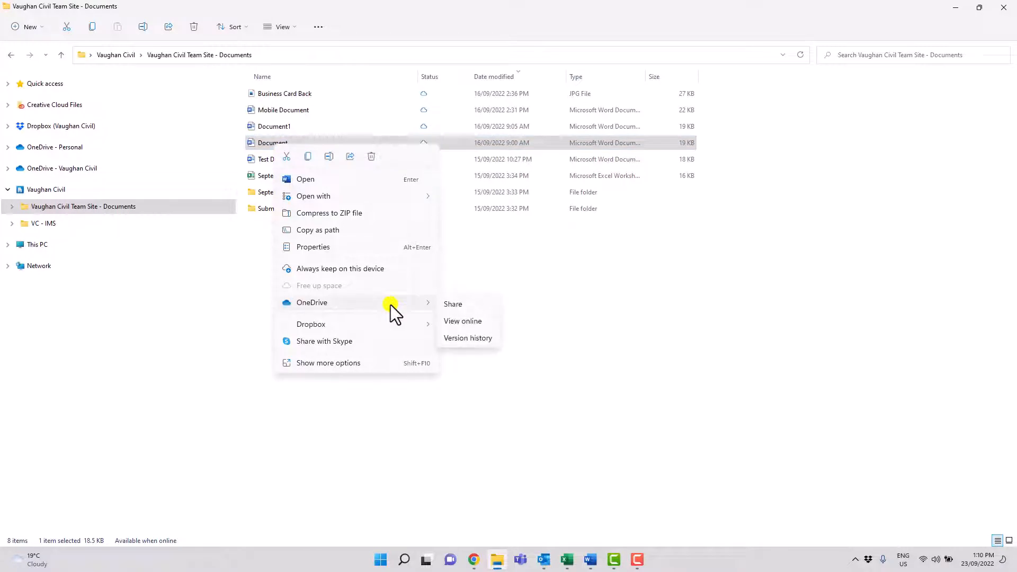
click(456, 326)
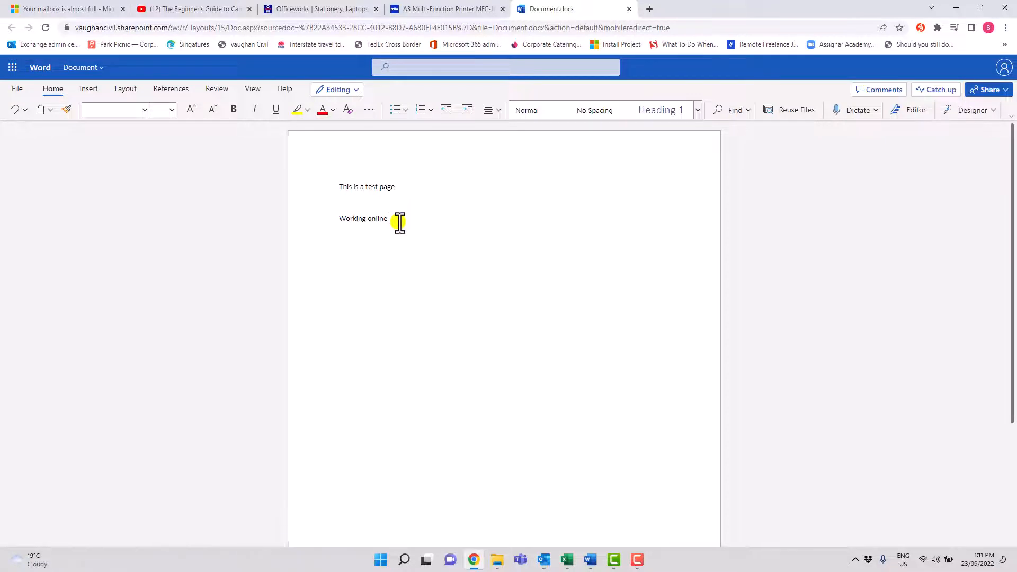
Add the line "Please upload mobile version" below "Working online" in the document
key(Return)
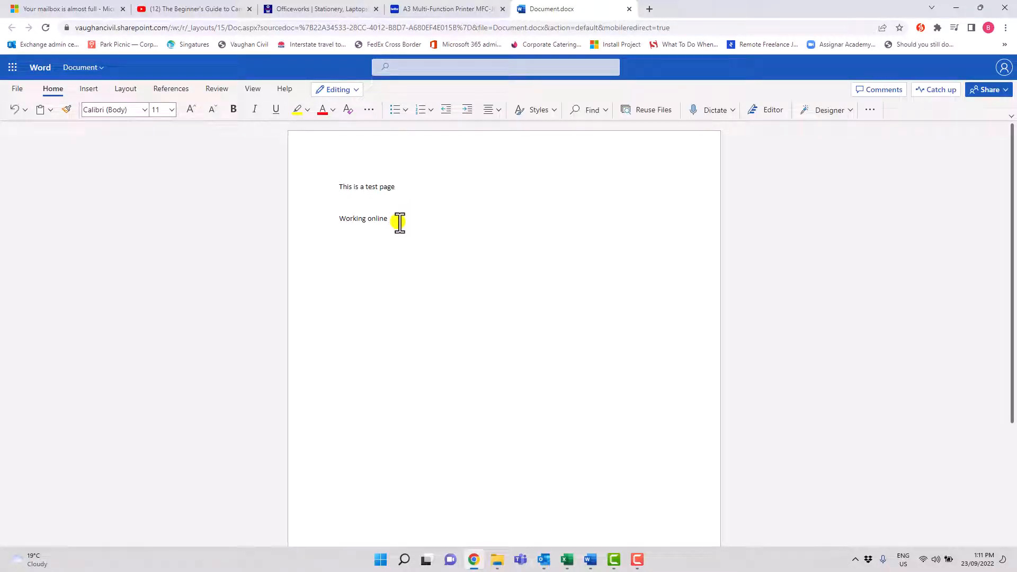
text(Ple)
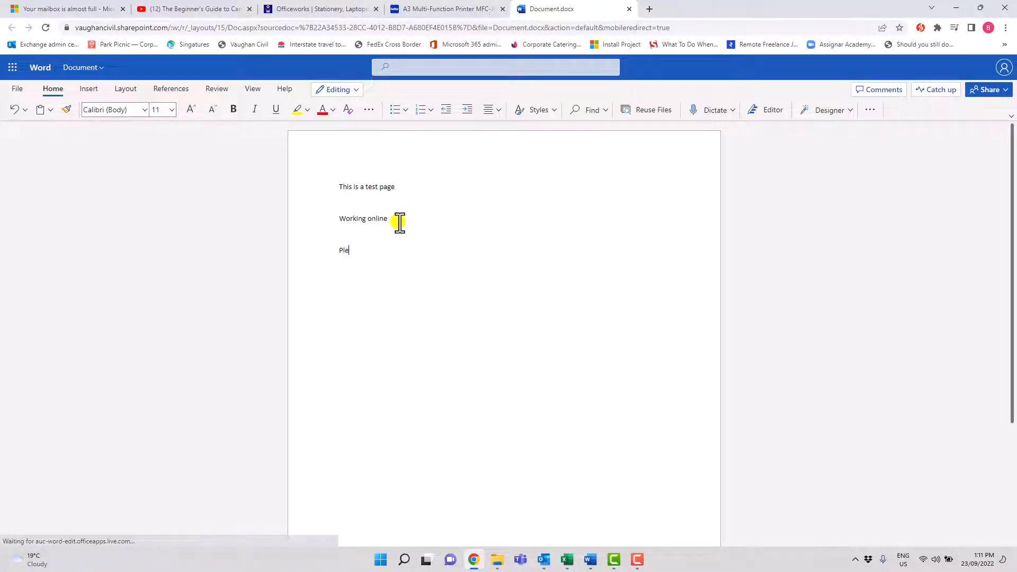
text(ase upload m)
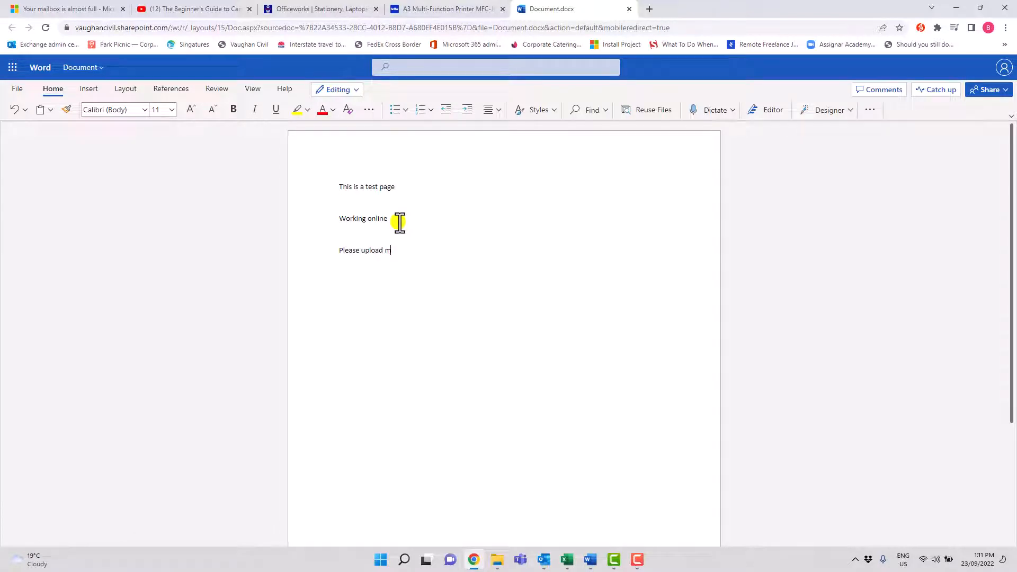
text(obile version)
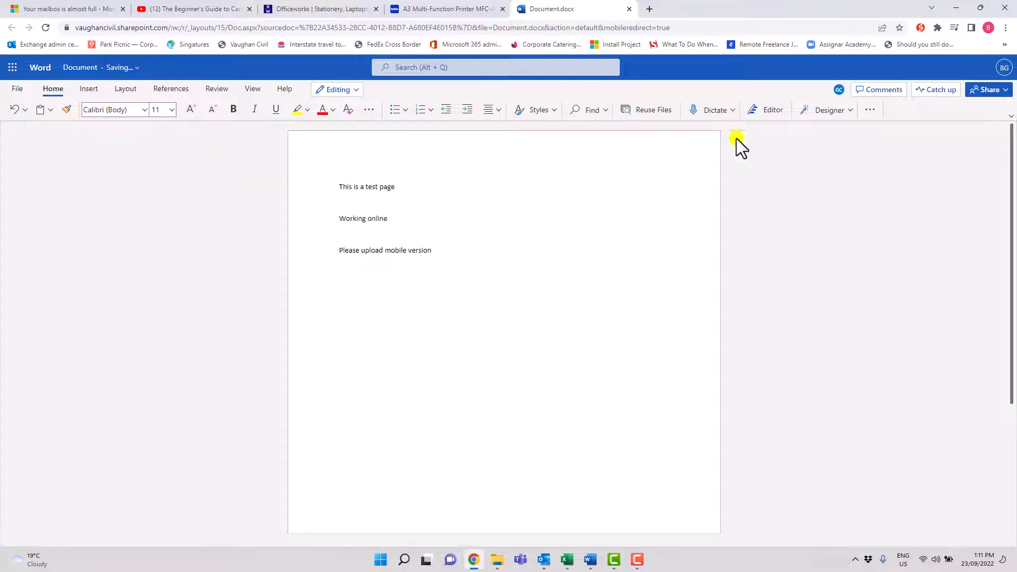
Rename the online document as "Document Online Version"
click(110, 68)
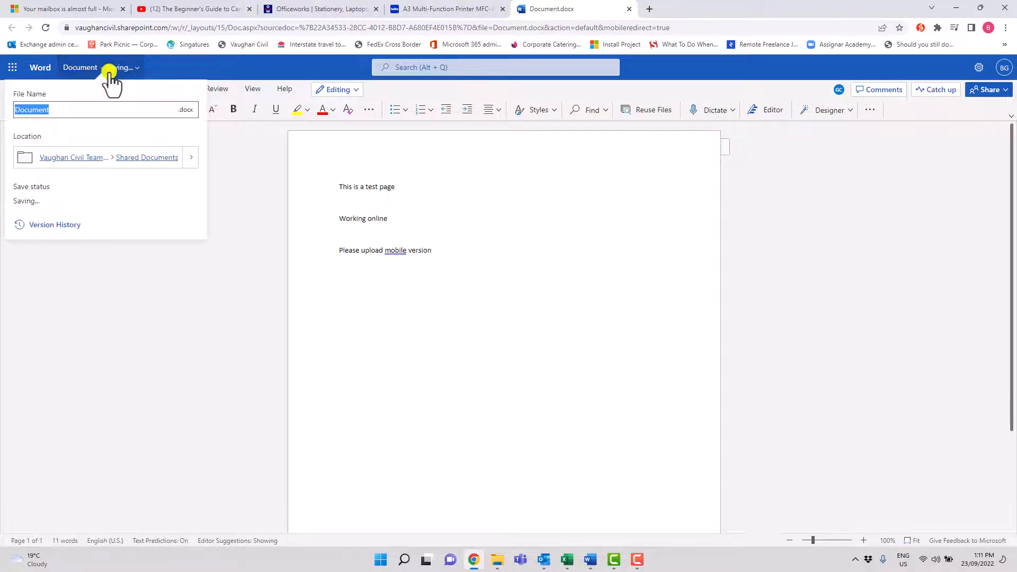
click(78, 118)
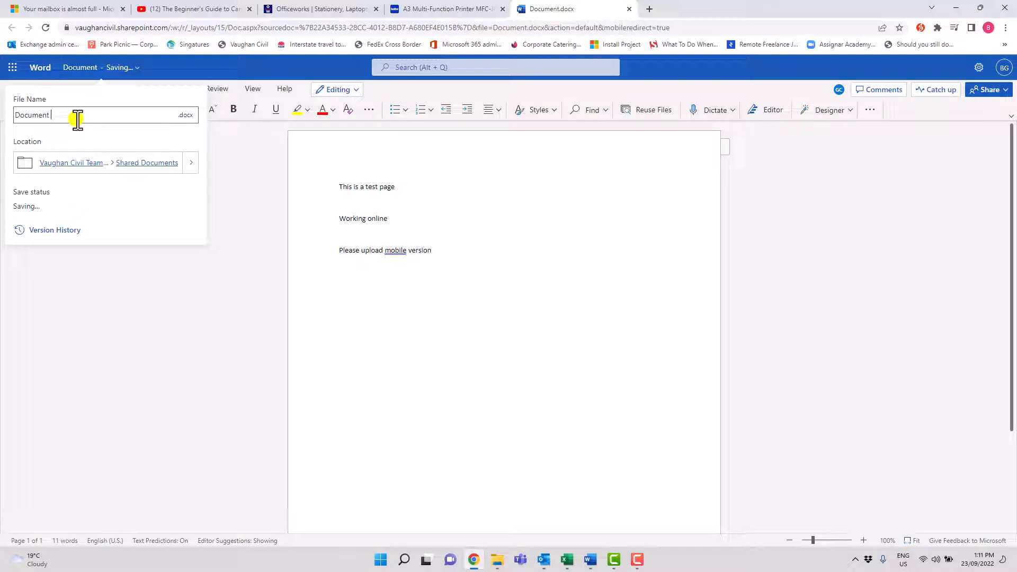
text(Onlin)
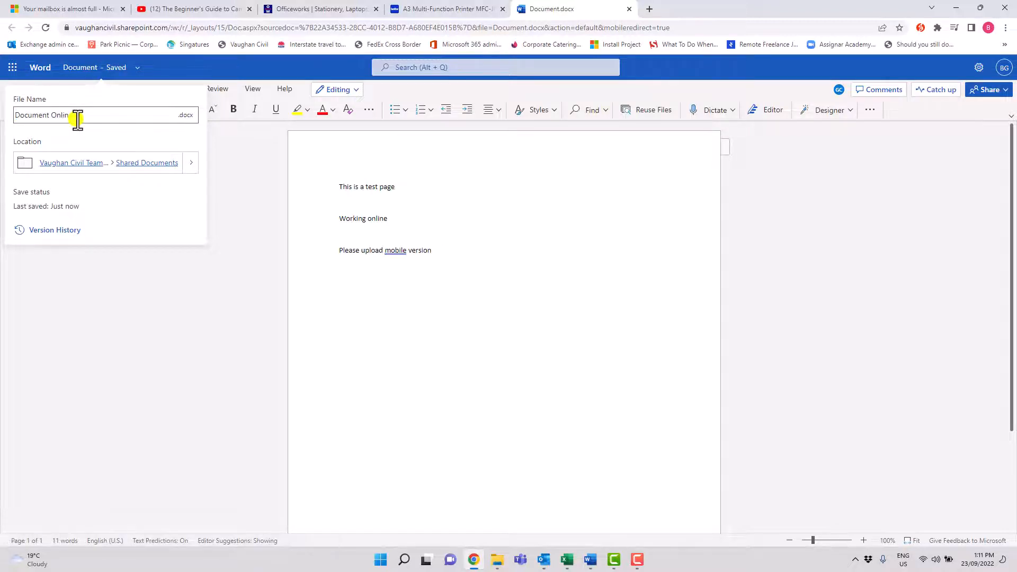
text(e Version)
key(Return)
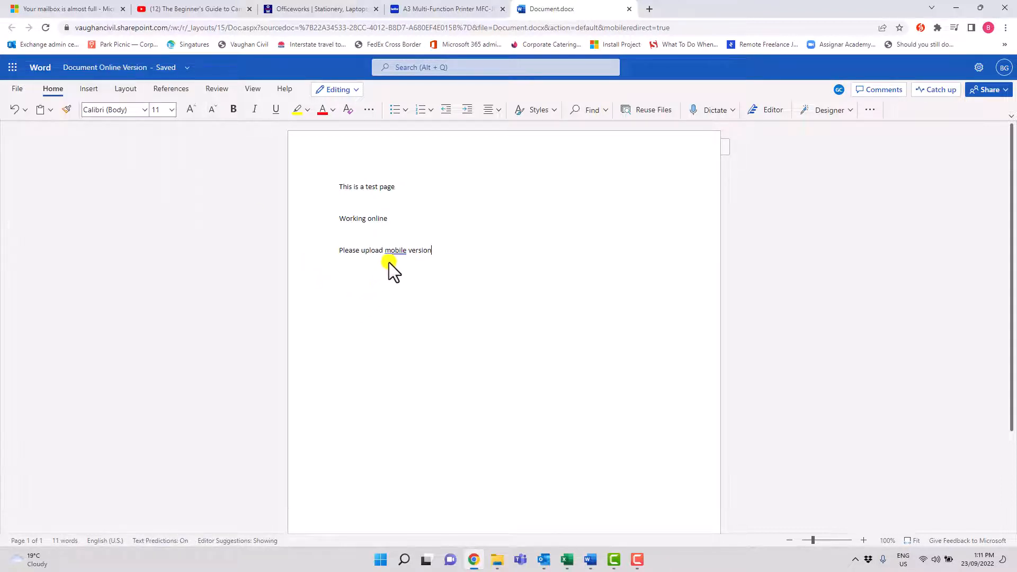
Open the online document in the desktop Word app and close its browser tab
click(352, 93)
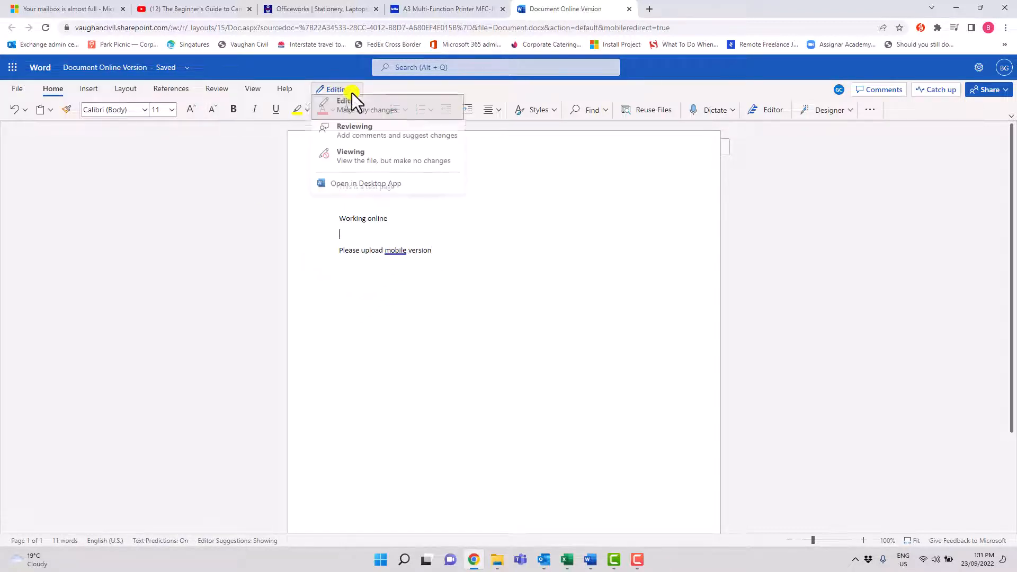
click(354, 191)
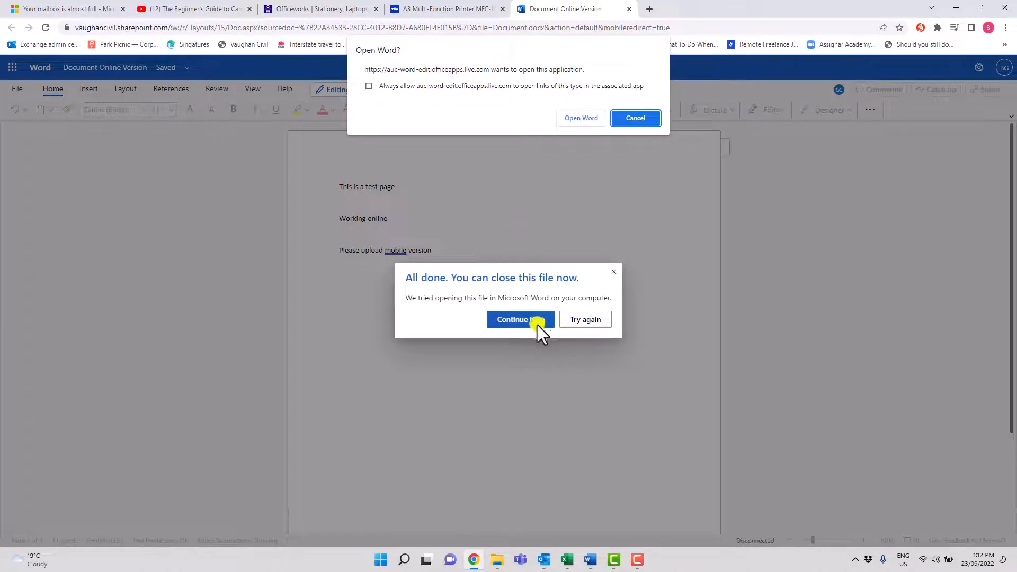
click(589, 117)
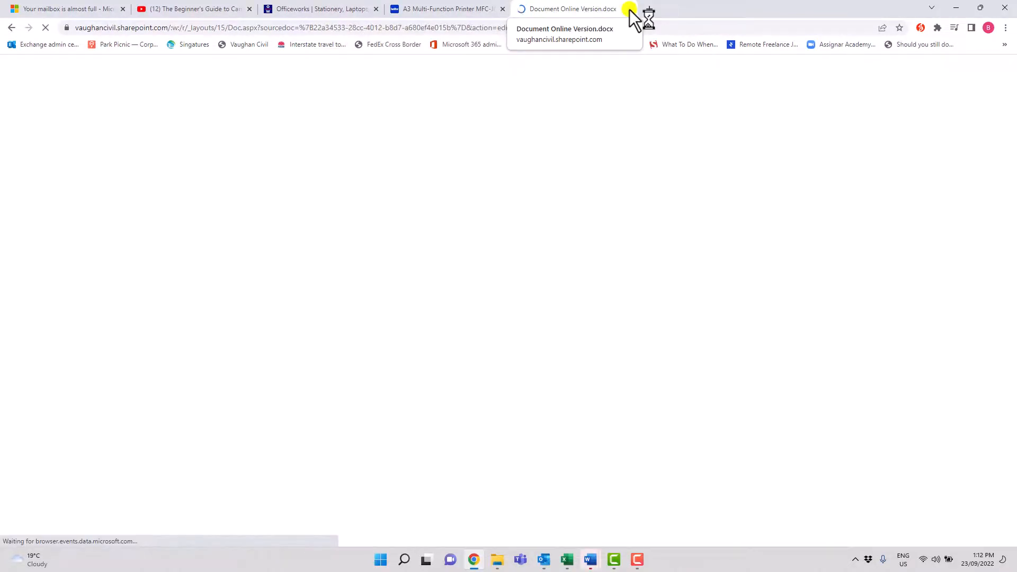
click(630, 9)
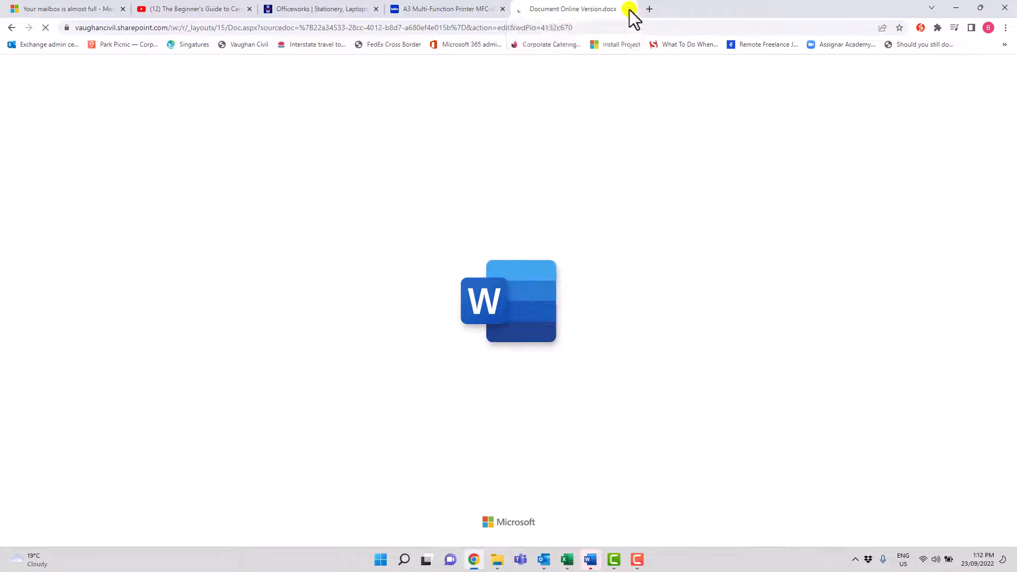
In File Explorer, review the OneDrive version history of Document Online Version, including the options for the previous version, and close it
click(496, 560)
right_click(284, 94)
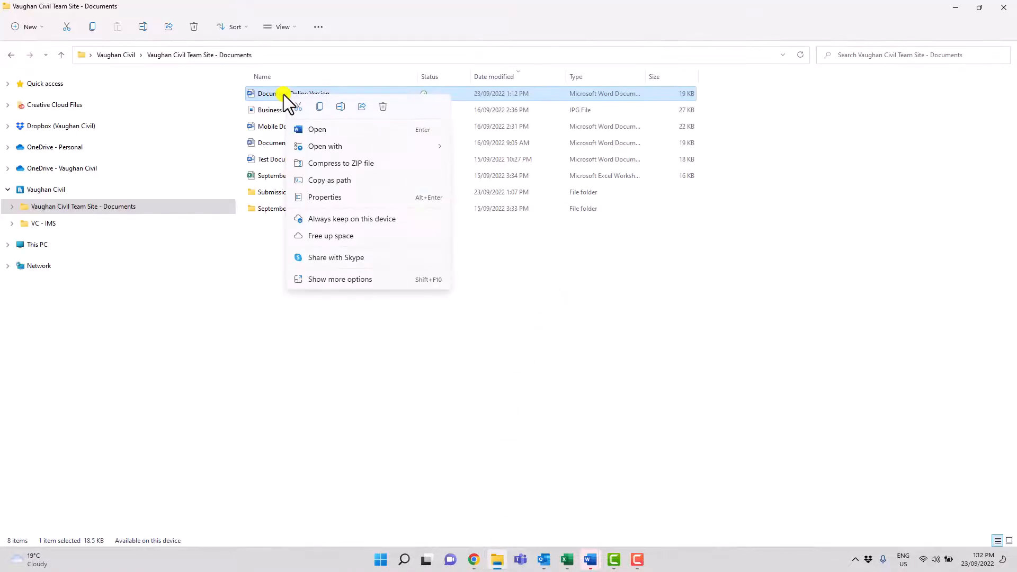
mouse_move(392, 258)
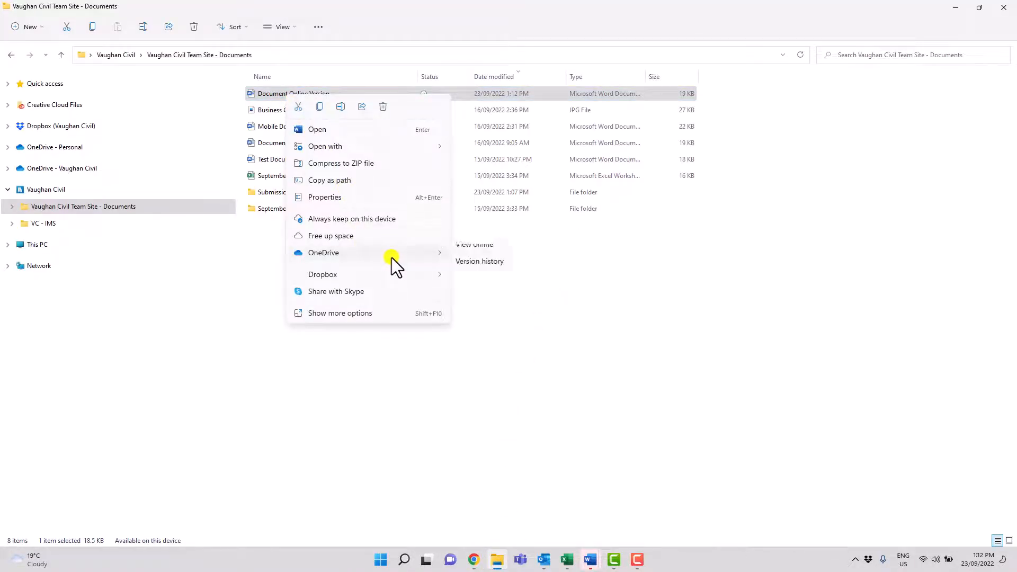
click(474, 290)
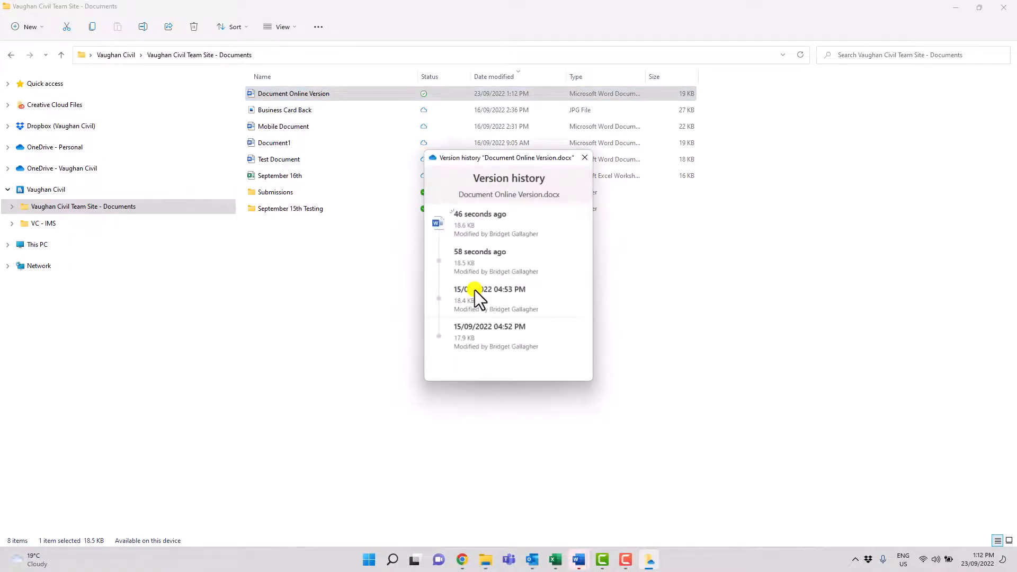
mouse_move(483, 329)
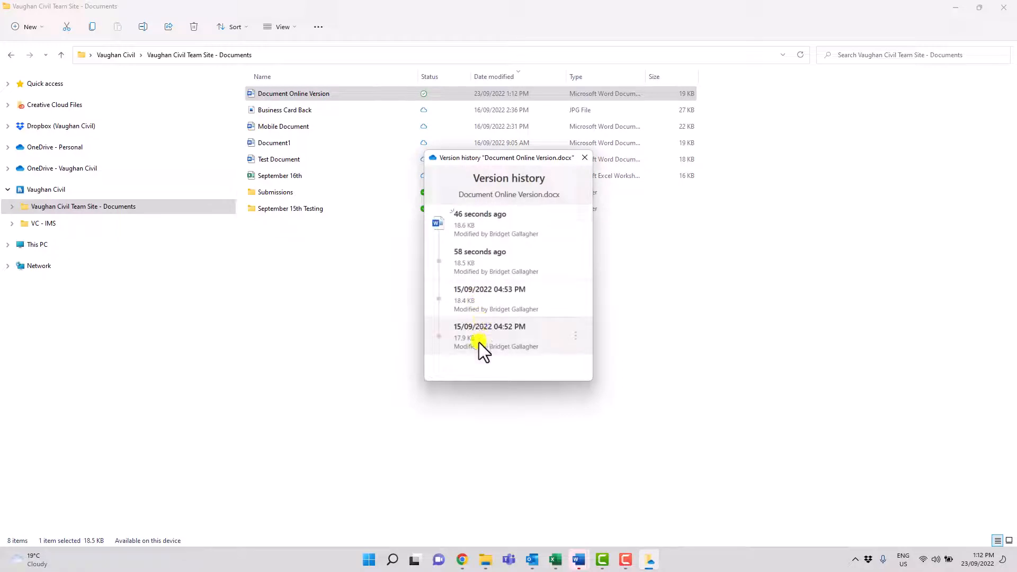
mouse_move(479, 272)
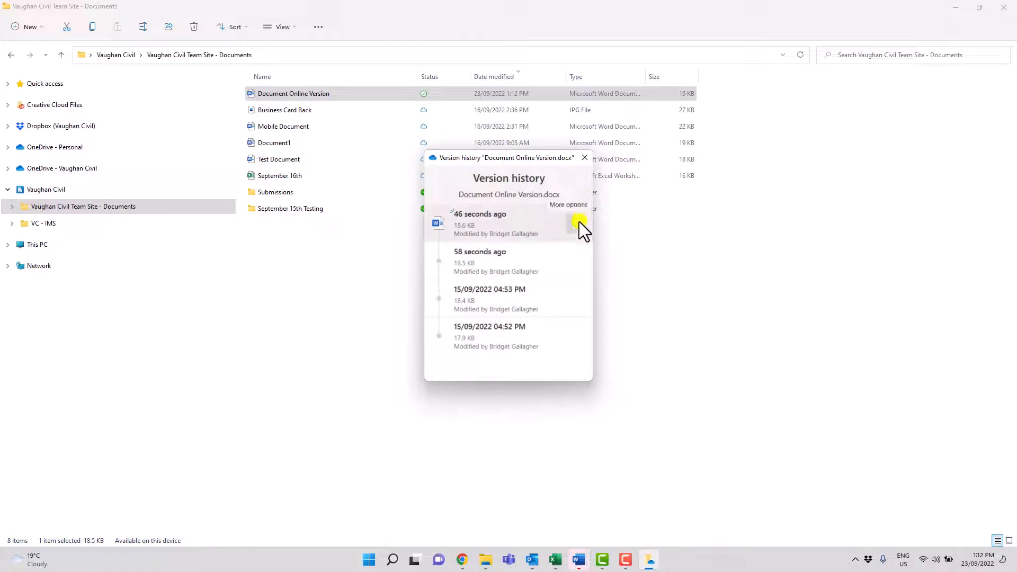
click(571, 262)
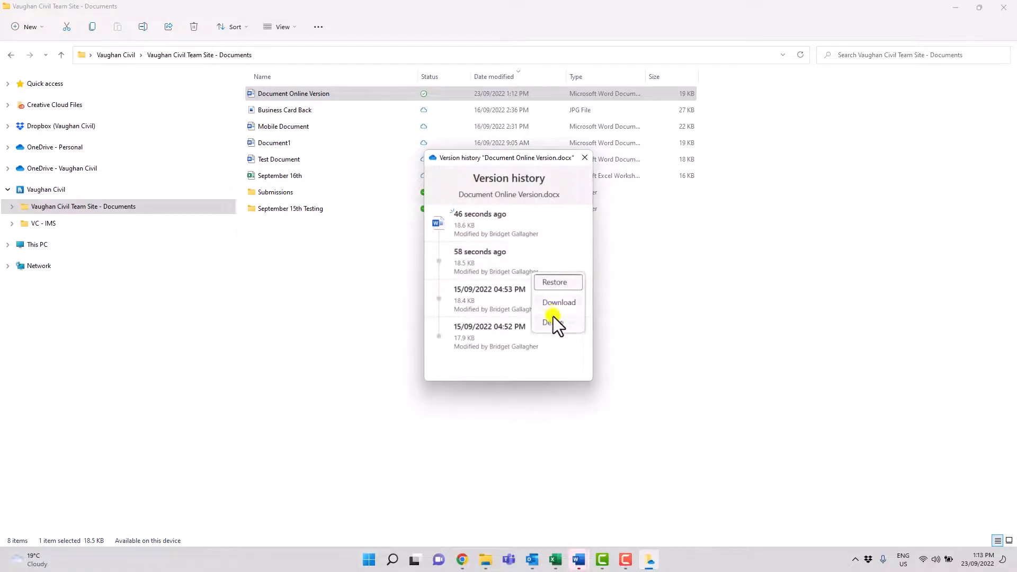
click(567, 282)
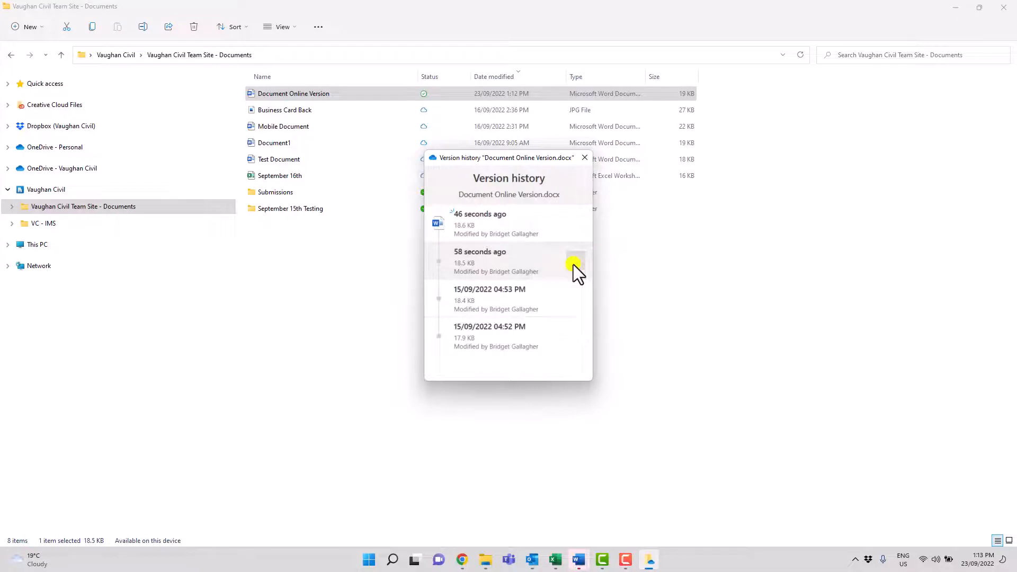
click(585, 158)
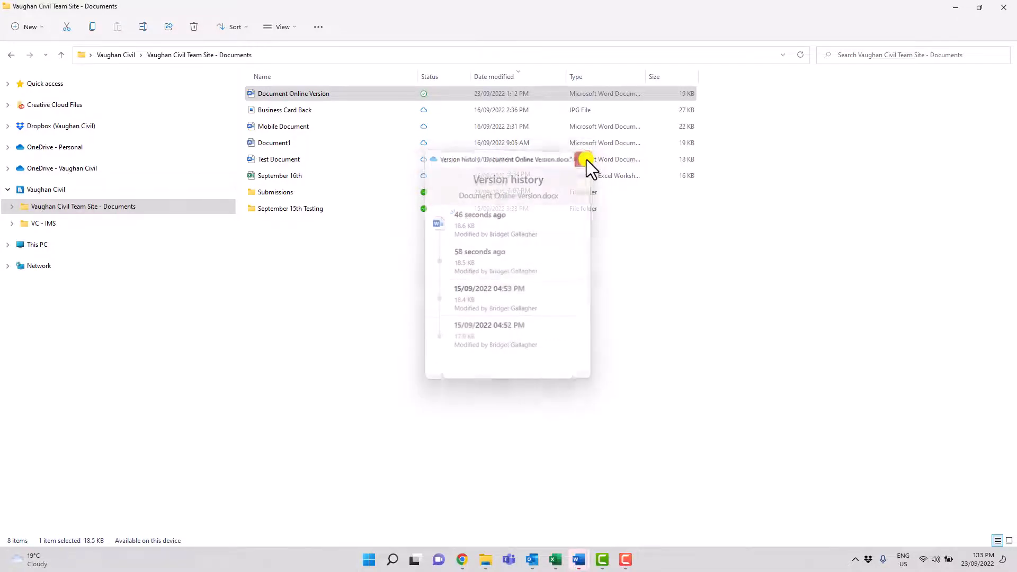
Open Document Online Version from File Explorer in a maximized Word window and add the line "Updated Desktop Version" at the end
double_click(295, 94)
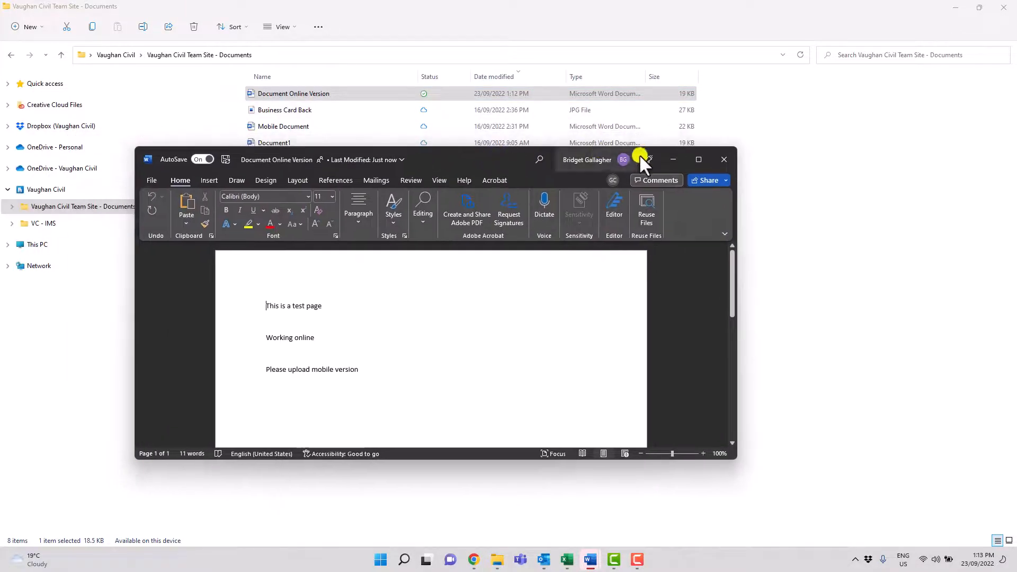
click(697, 160)
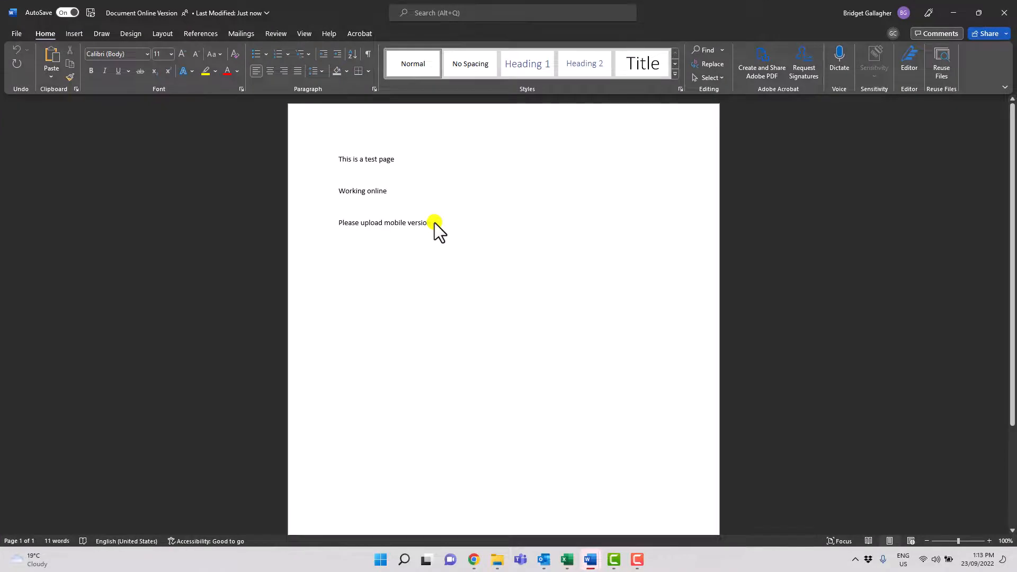
key(Return)
text(Upda)
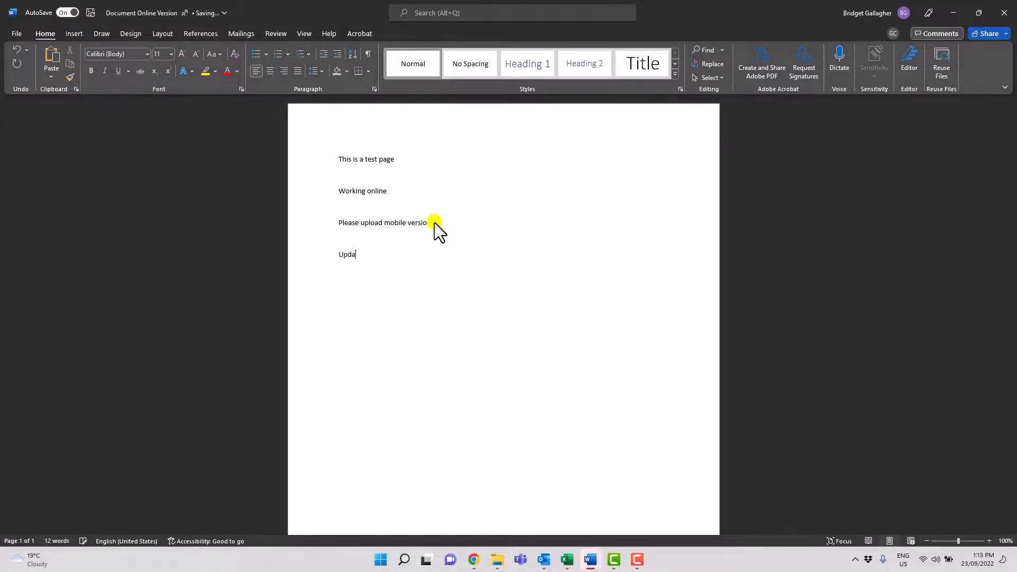
text(ted Desktop Version)
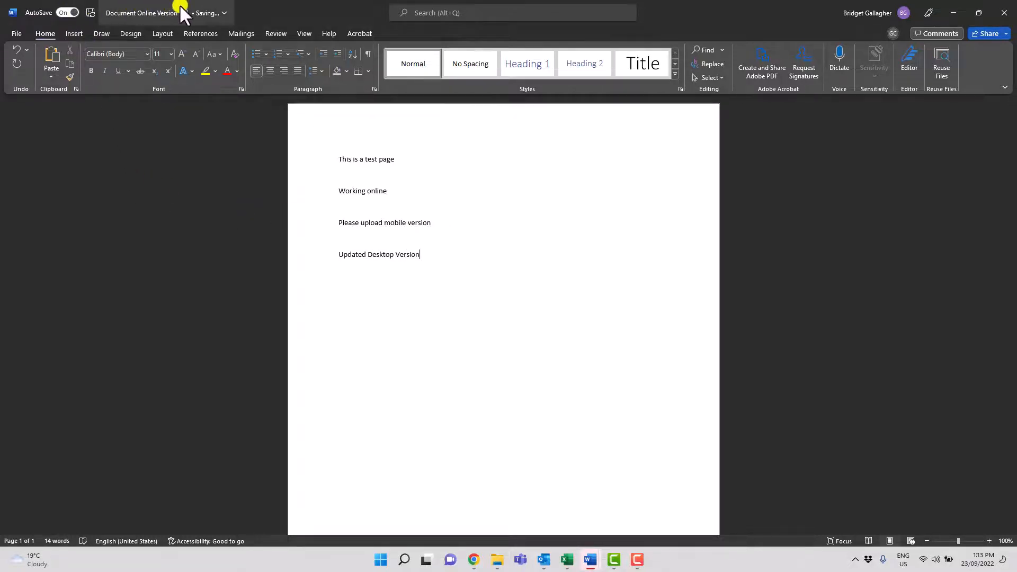
Check the file name and location details of Document Online Version, including the folders it can be moved to, without moving it
click(224, 14)
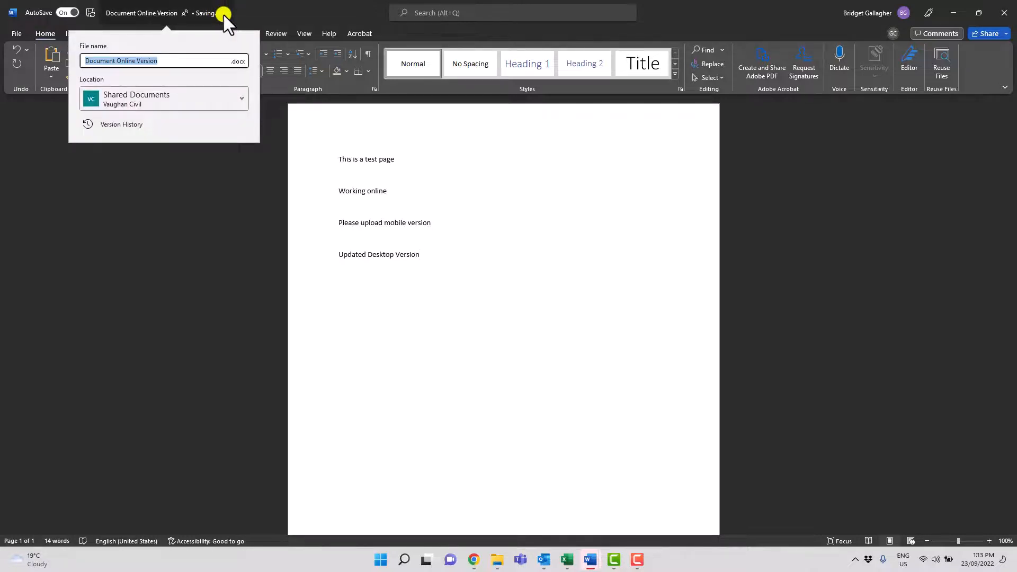
click(228, 99)
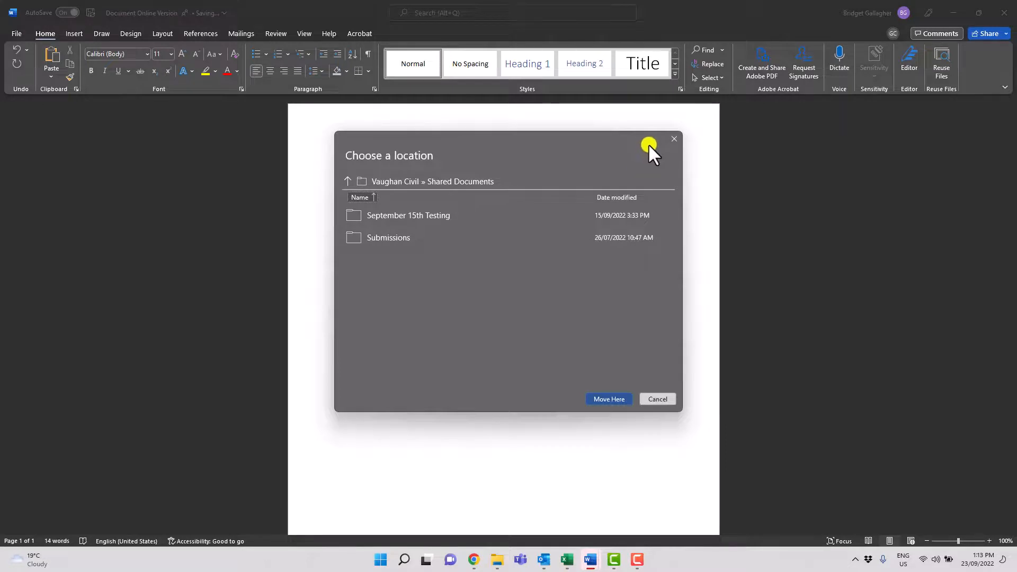
click(670, 138)
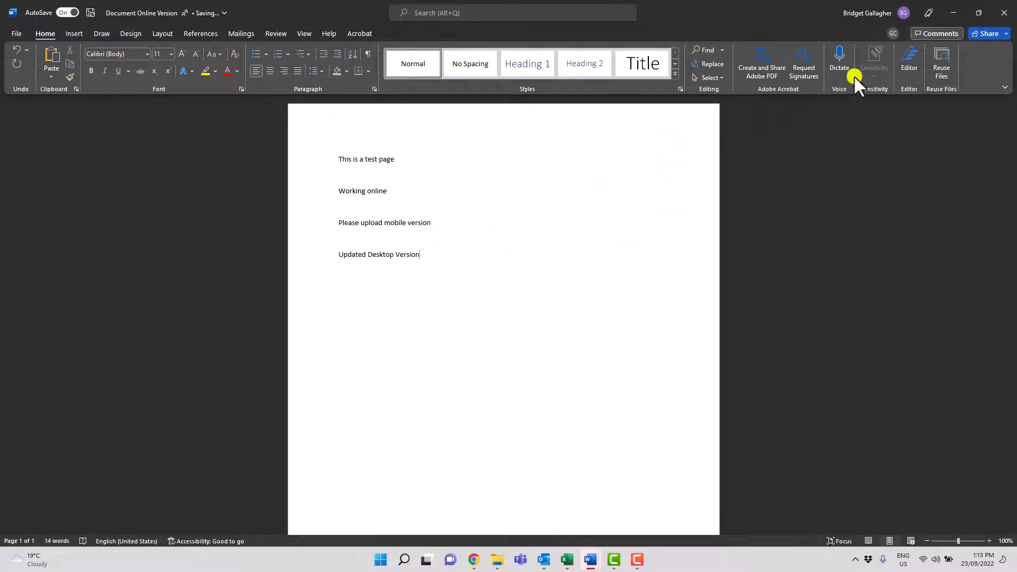
Post the comment "Ive updated the file" on the last line of the document and close the comments list
click(940, 31)
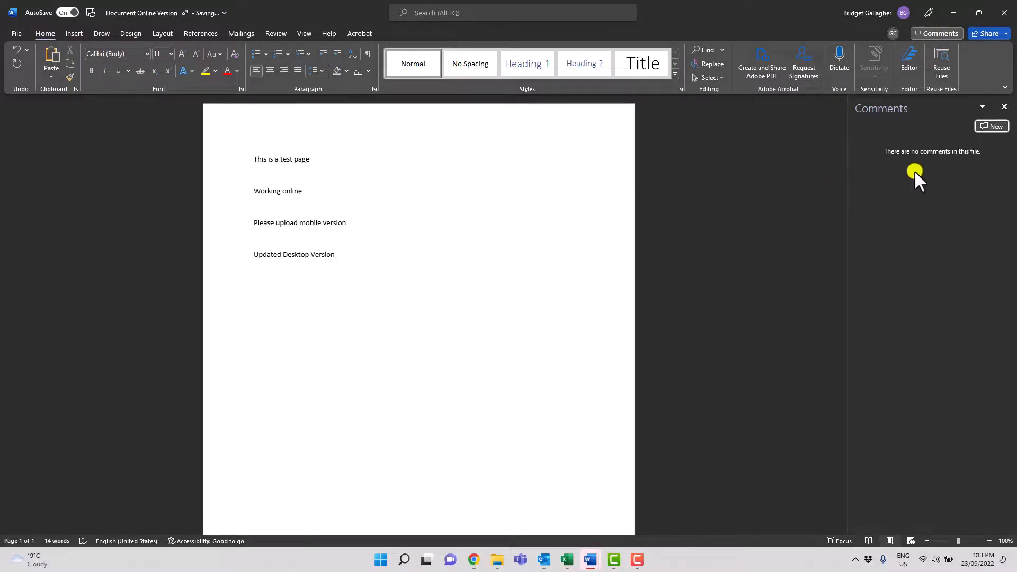
click(990, 125)
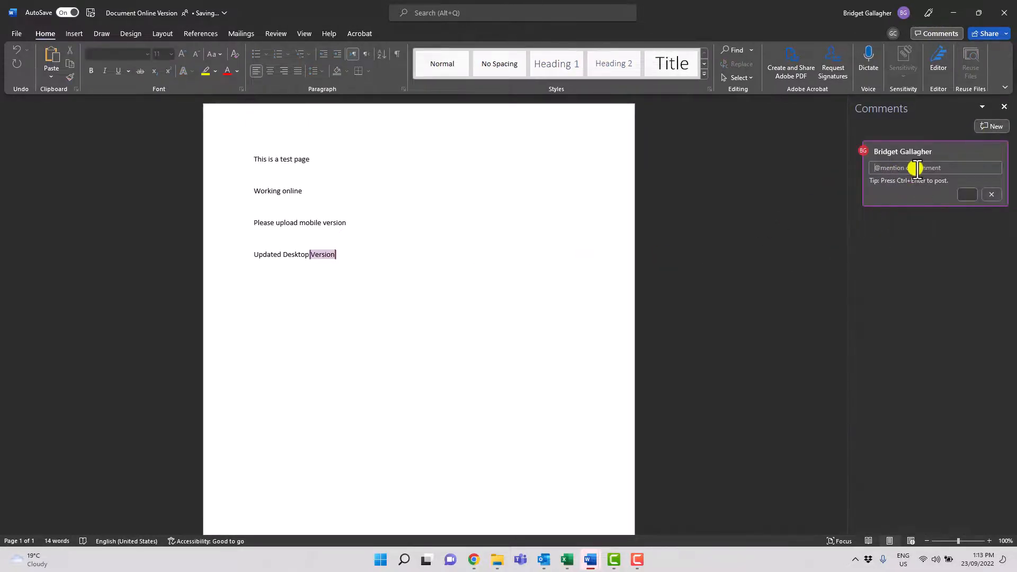
text(Ive updated the file)
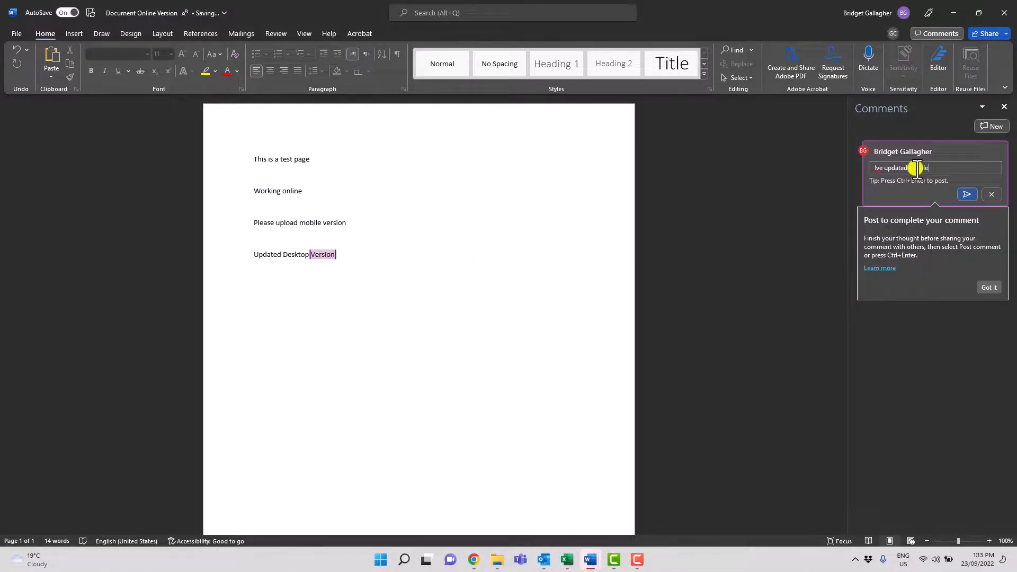
click(965, 194)
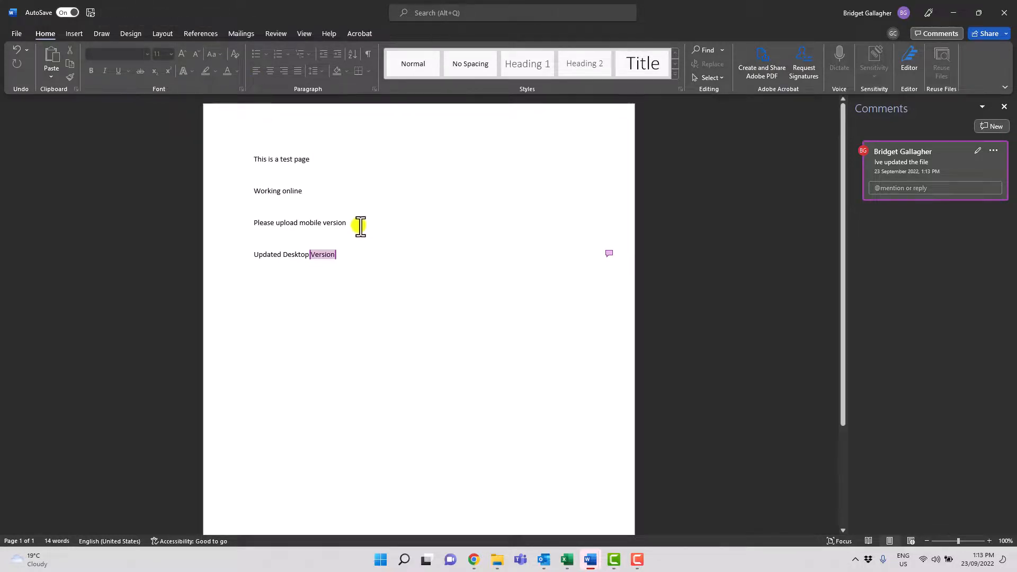
click(1003, 107)
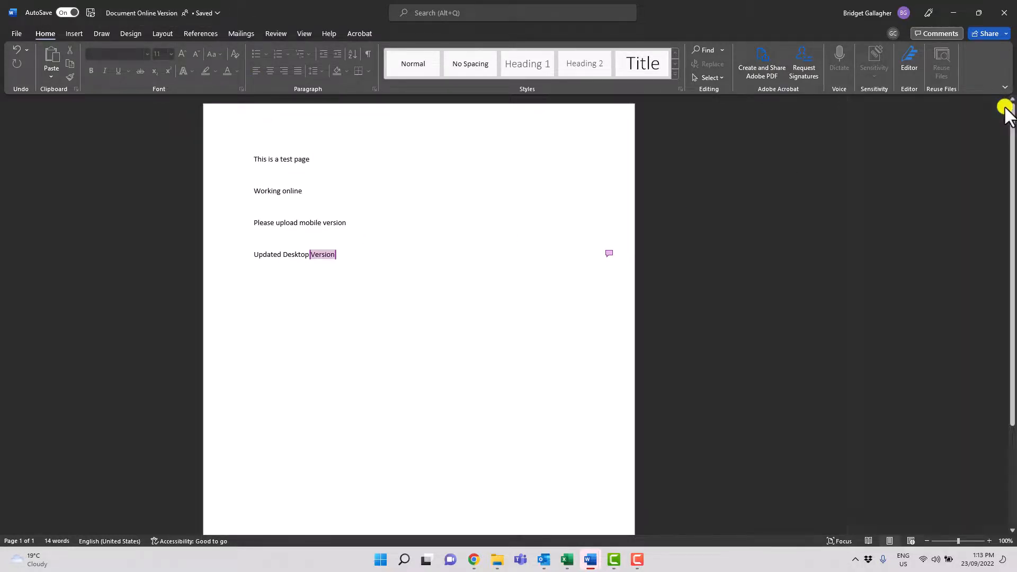
Review the sharing options of Document Online Version and send a copy as a PDF attachment in a new e-mail
click(996, 36)
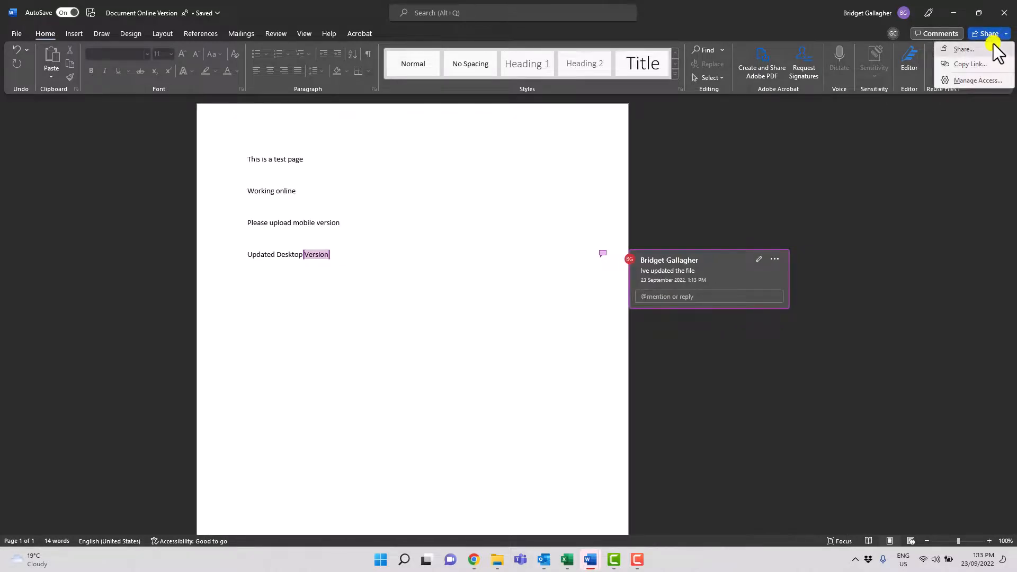
click(991, 46)
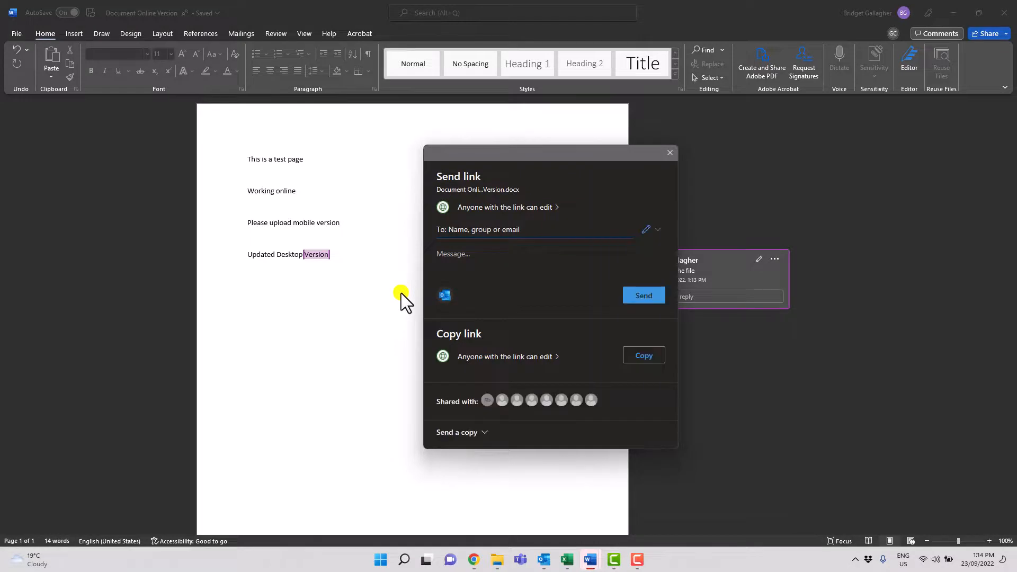
click(471, 229)
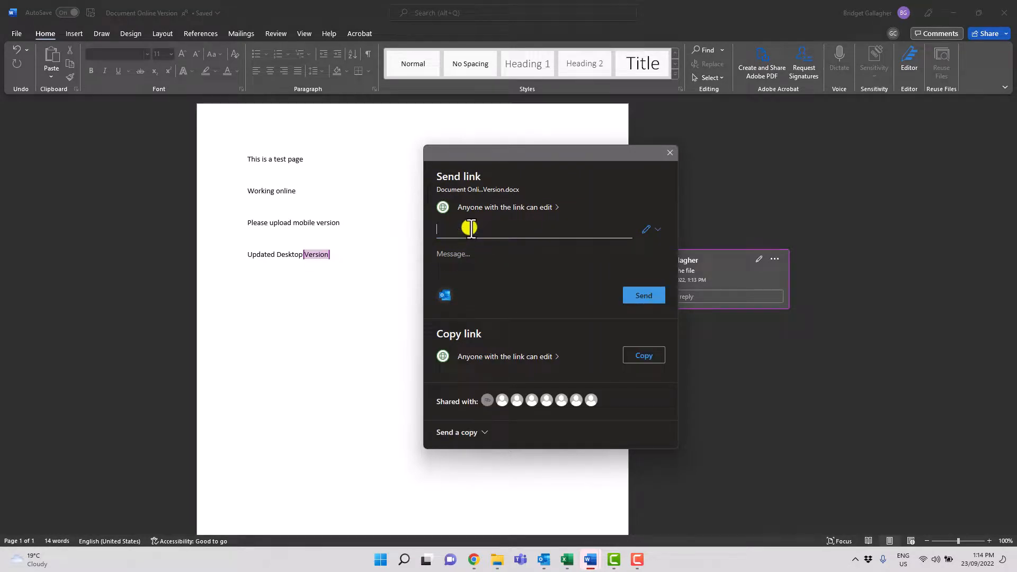
click(484, 435)
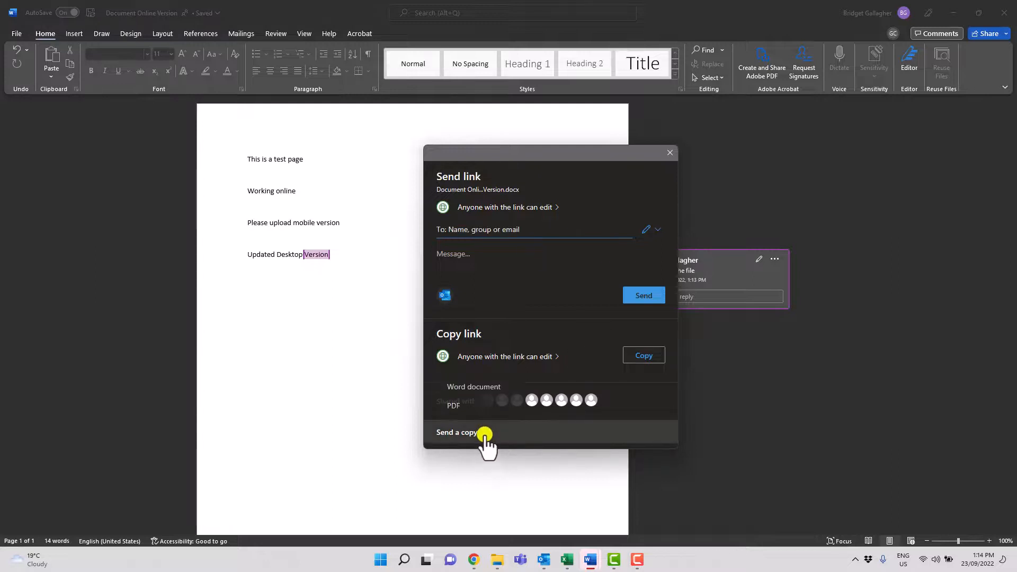
click(474, 405)
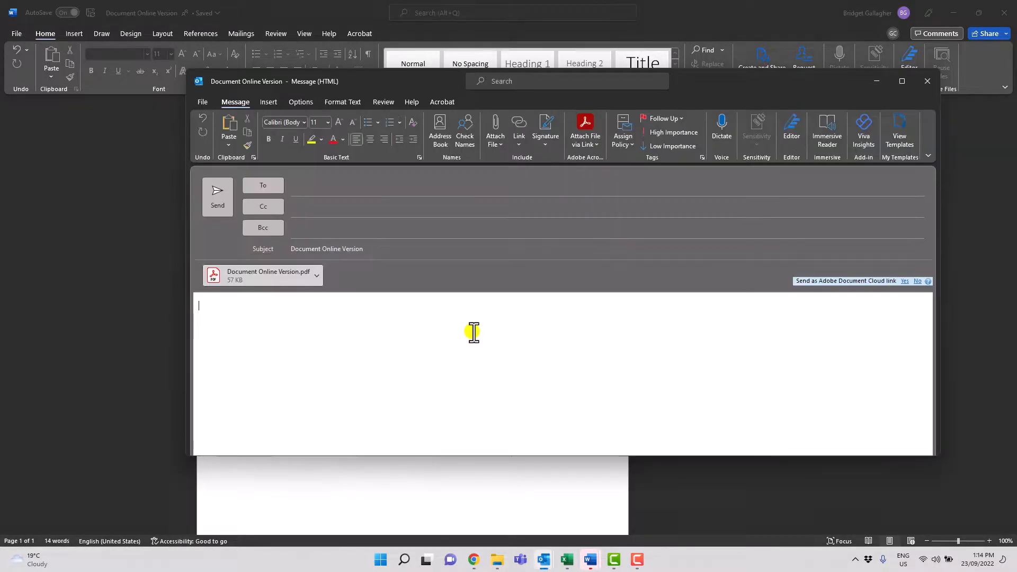
Address the e-mail to a colleague, enter "PDF Version" as the message text and send it
click(318, 188)
text(ma)
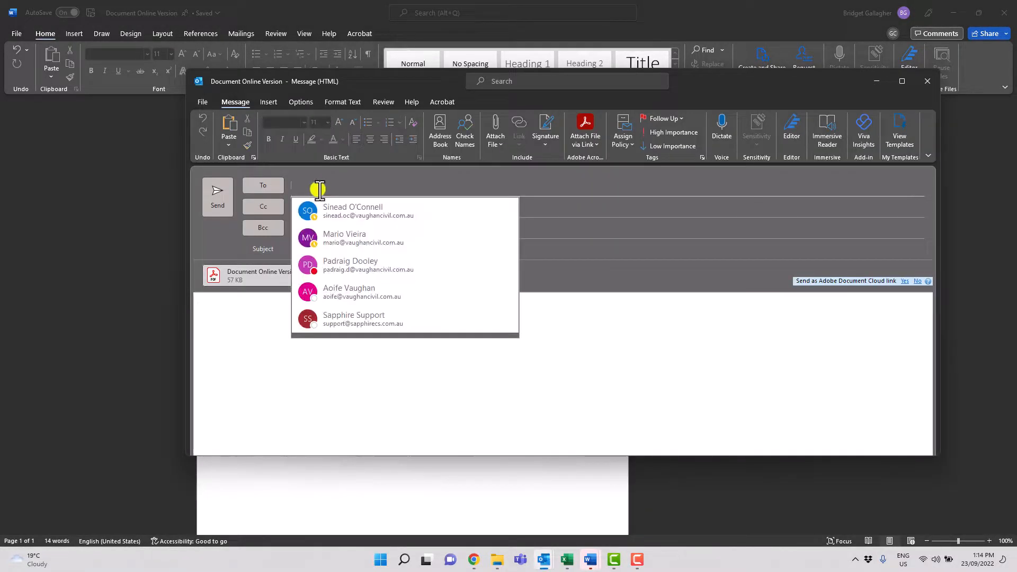
click(318, 236)
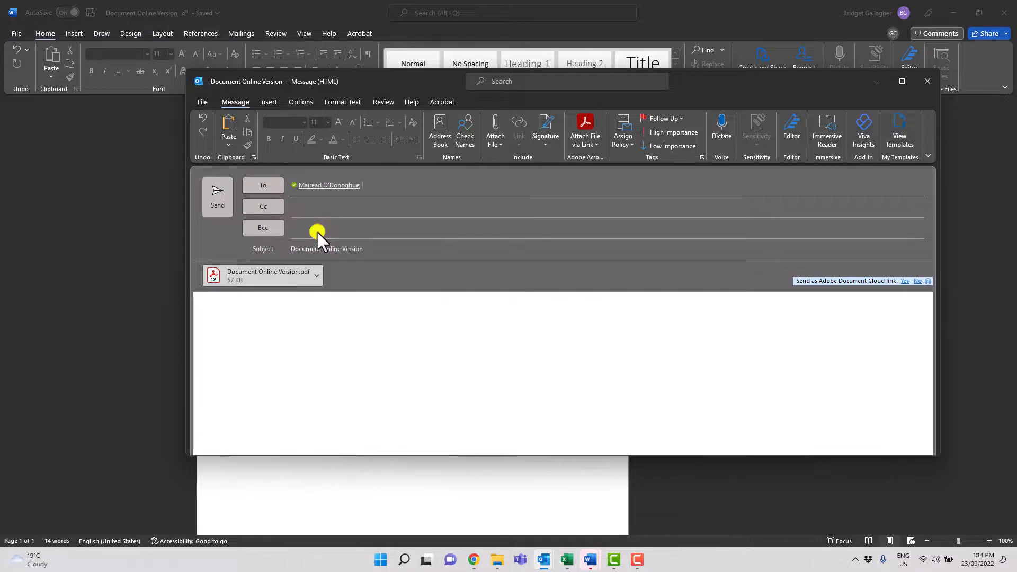
click(261, 321)
text(PDF Versio)
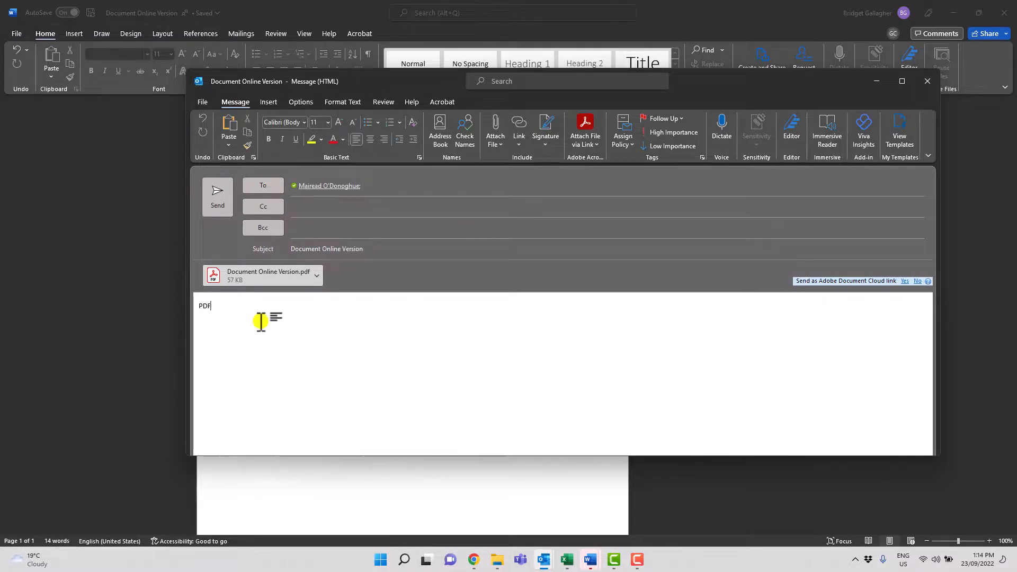
text(n)
click(218, 200)
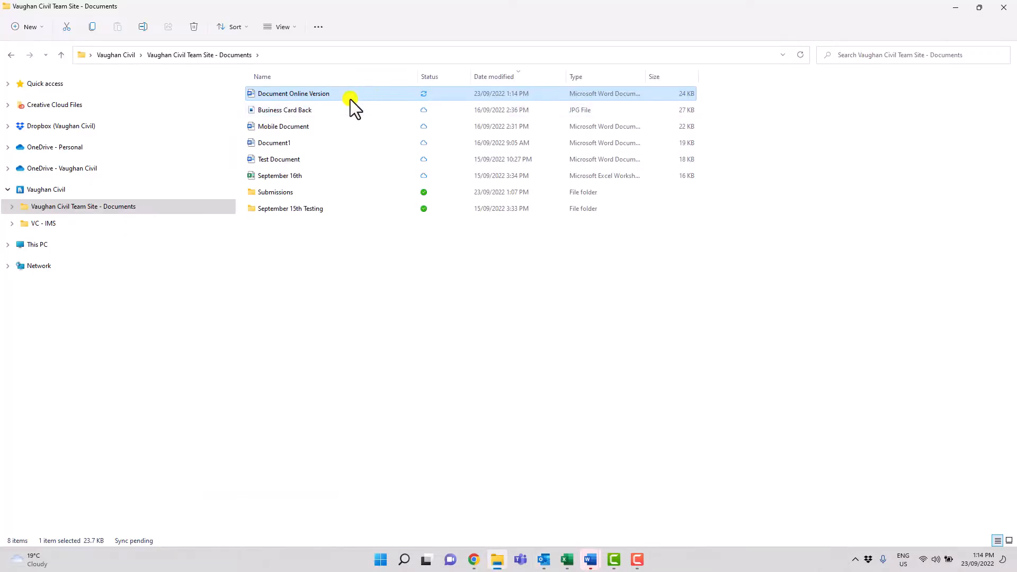
Leave the name of Document Online Version as it is in File Explorer and try to open the online-only Document1
click(345, 98)
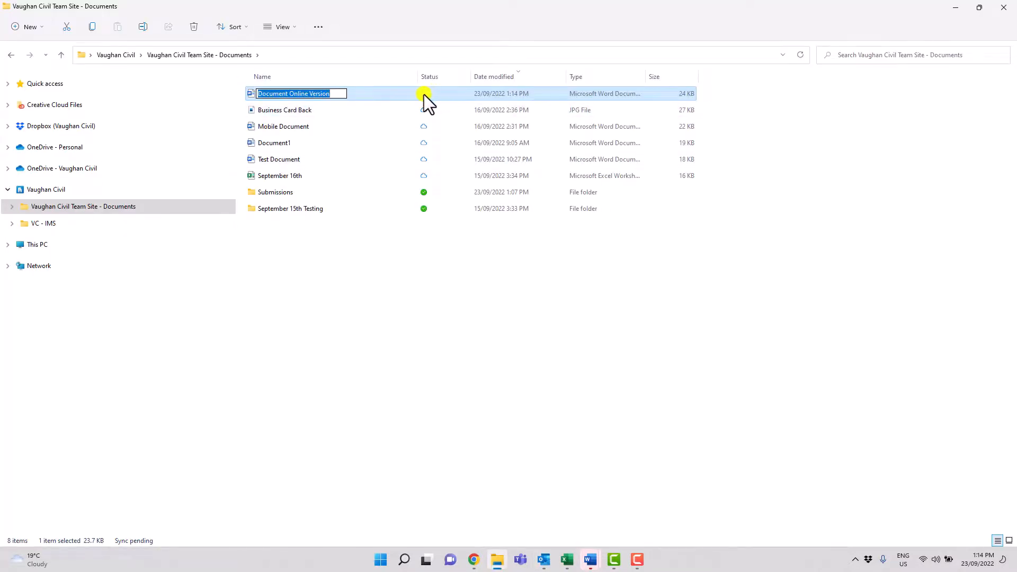
click(364, 295)
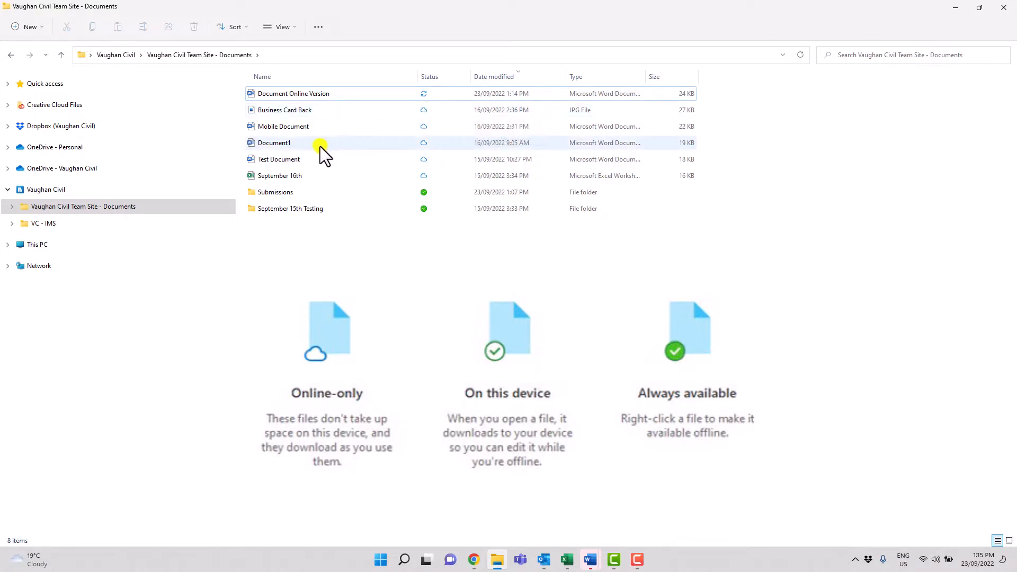
click(300, 146)
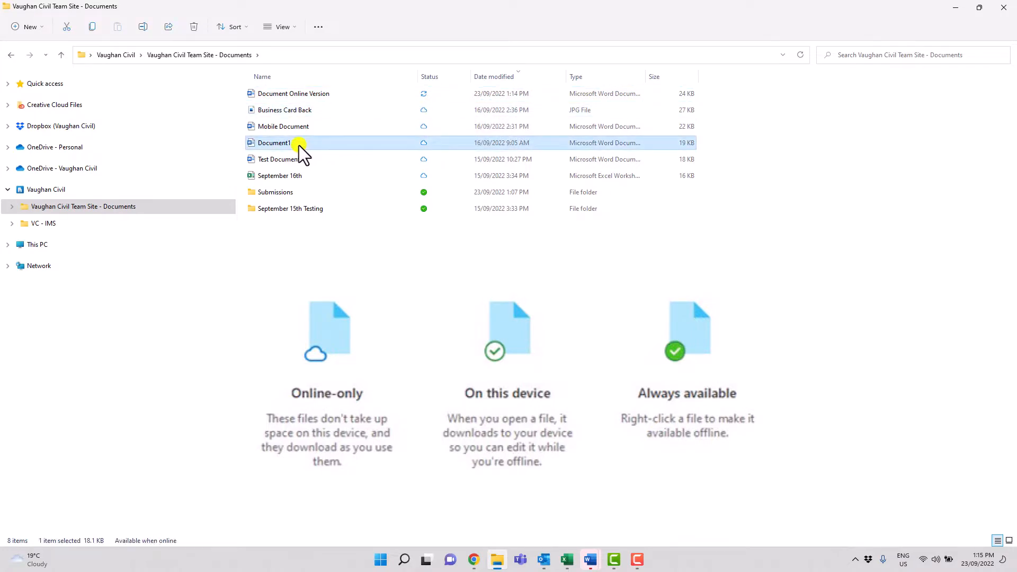
double_click(298, 145)
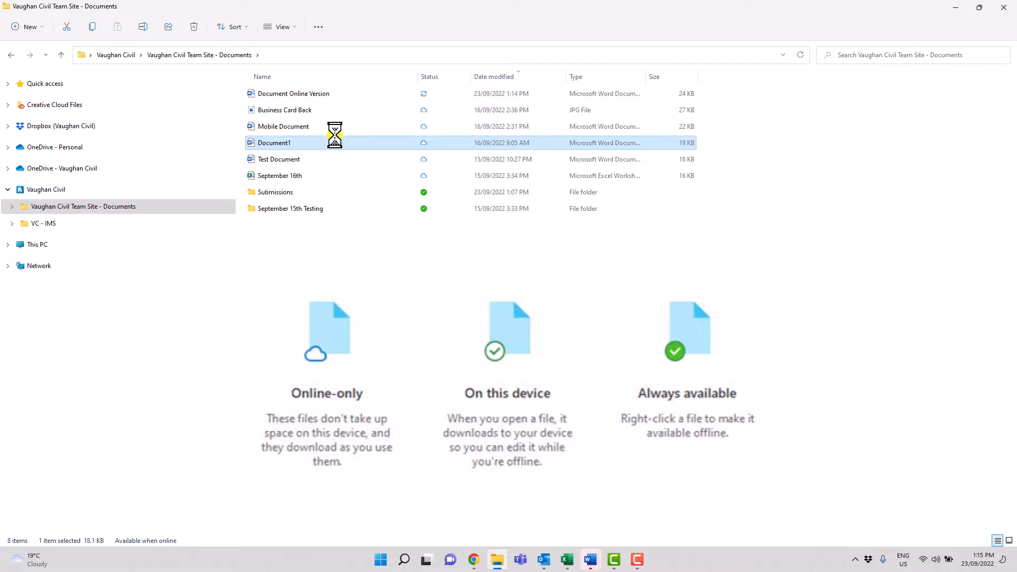
right_click(402, 147)
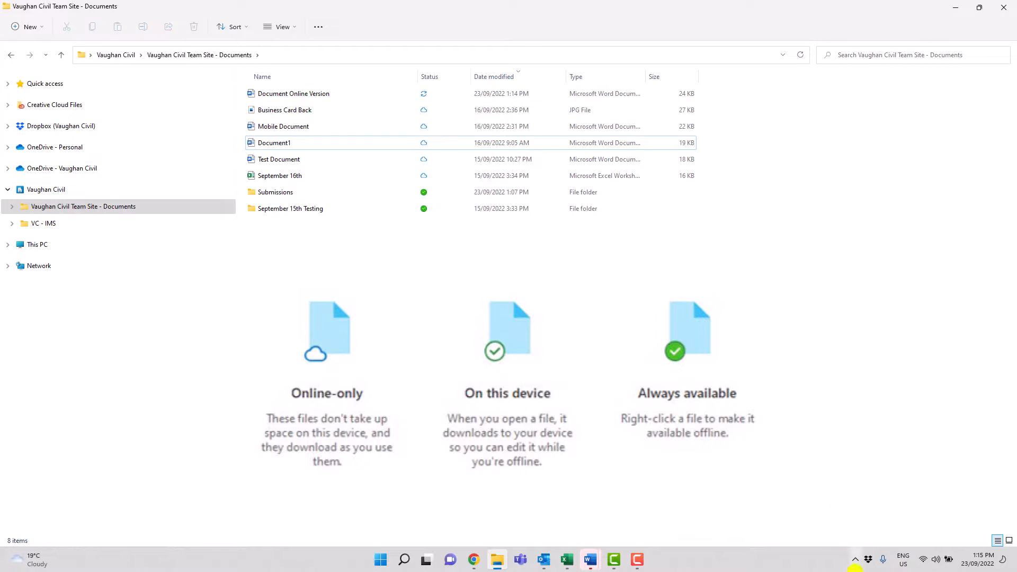
Check the OneDrive sync status of the Vaughan Civil account from the system tray
click(855, 564)
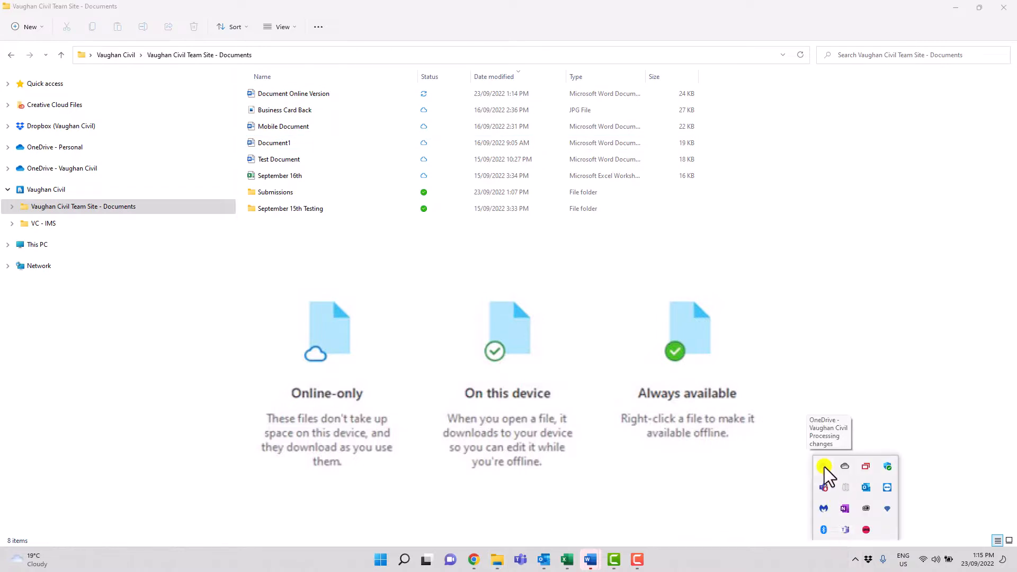
click(824, 466)
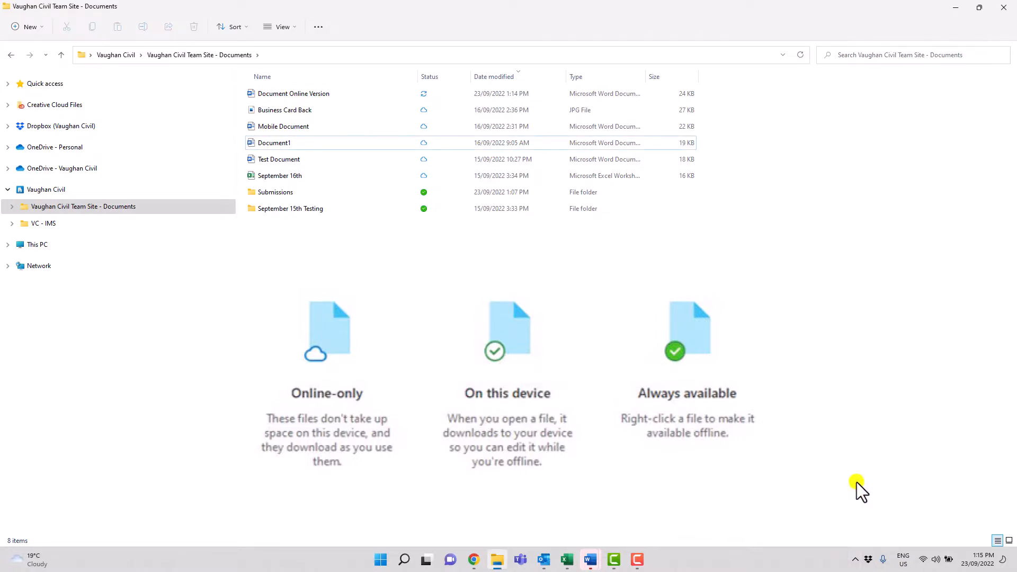